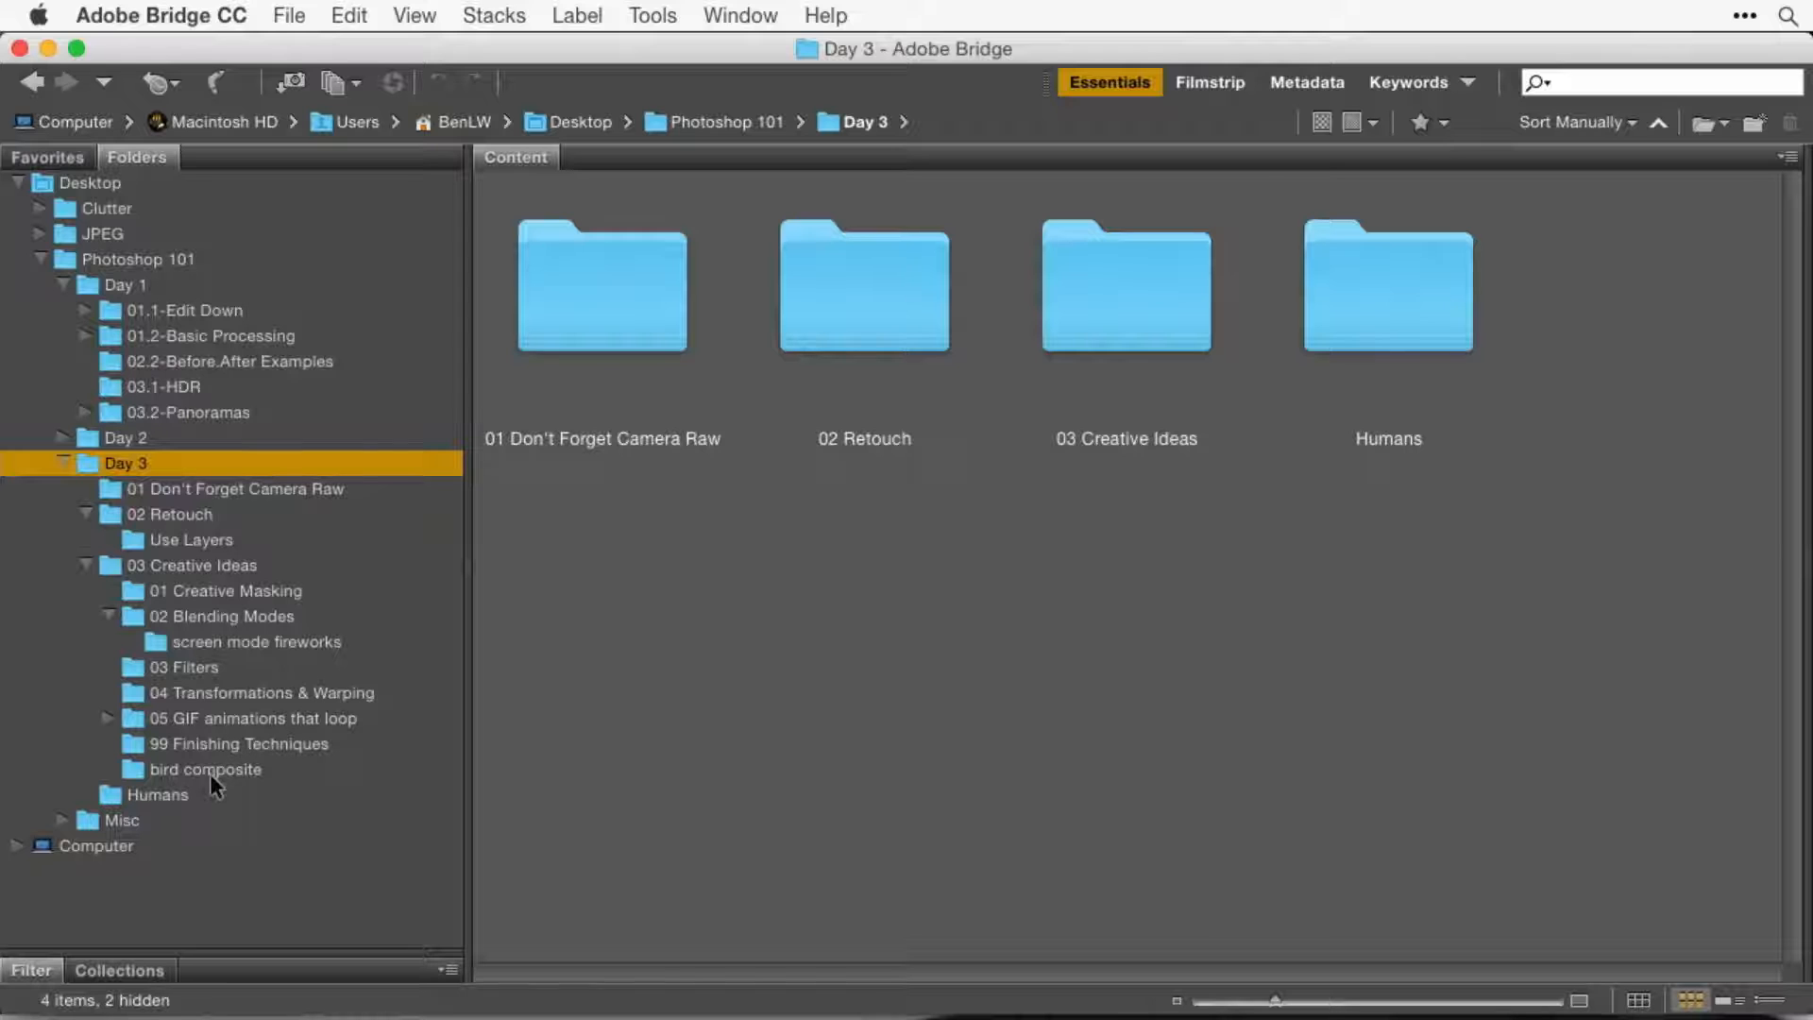
- View 04- Resolution 2.psd from the 99 Finishing Techniques folder in a full-screen preview to read the recommended resolution settings
{"action": "left_click", "coordinate": [200, 744]}
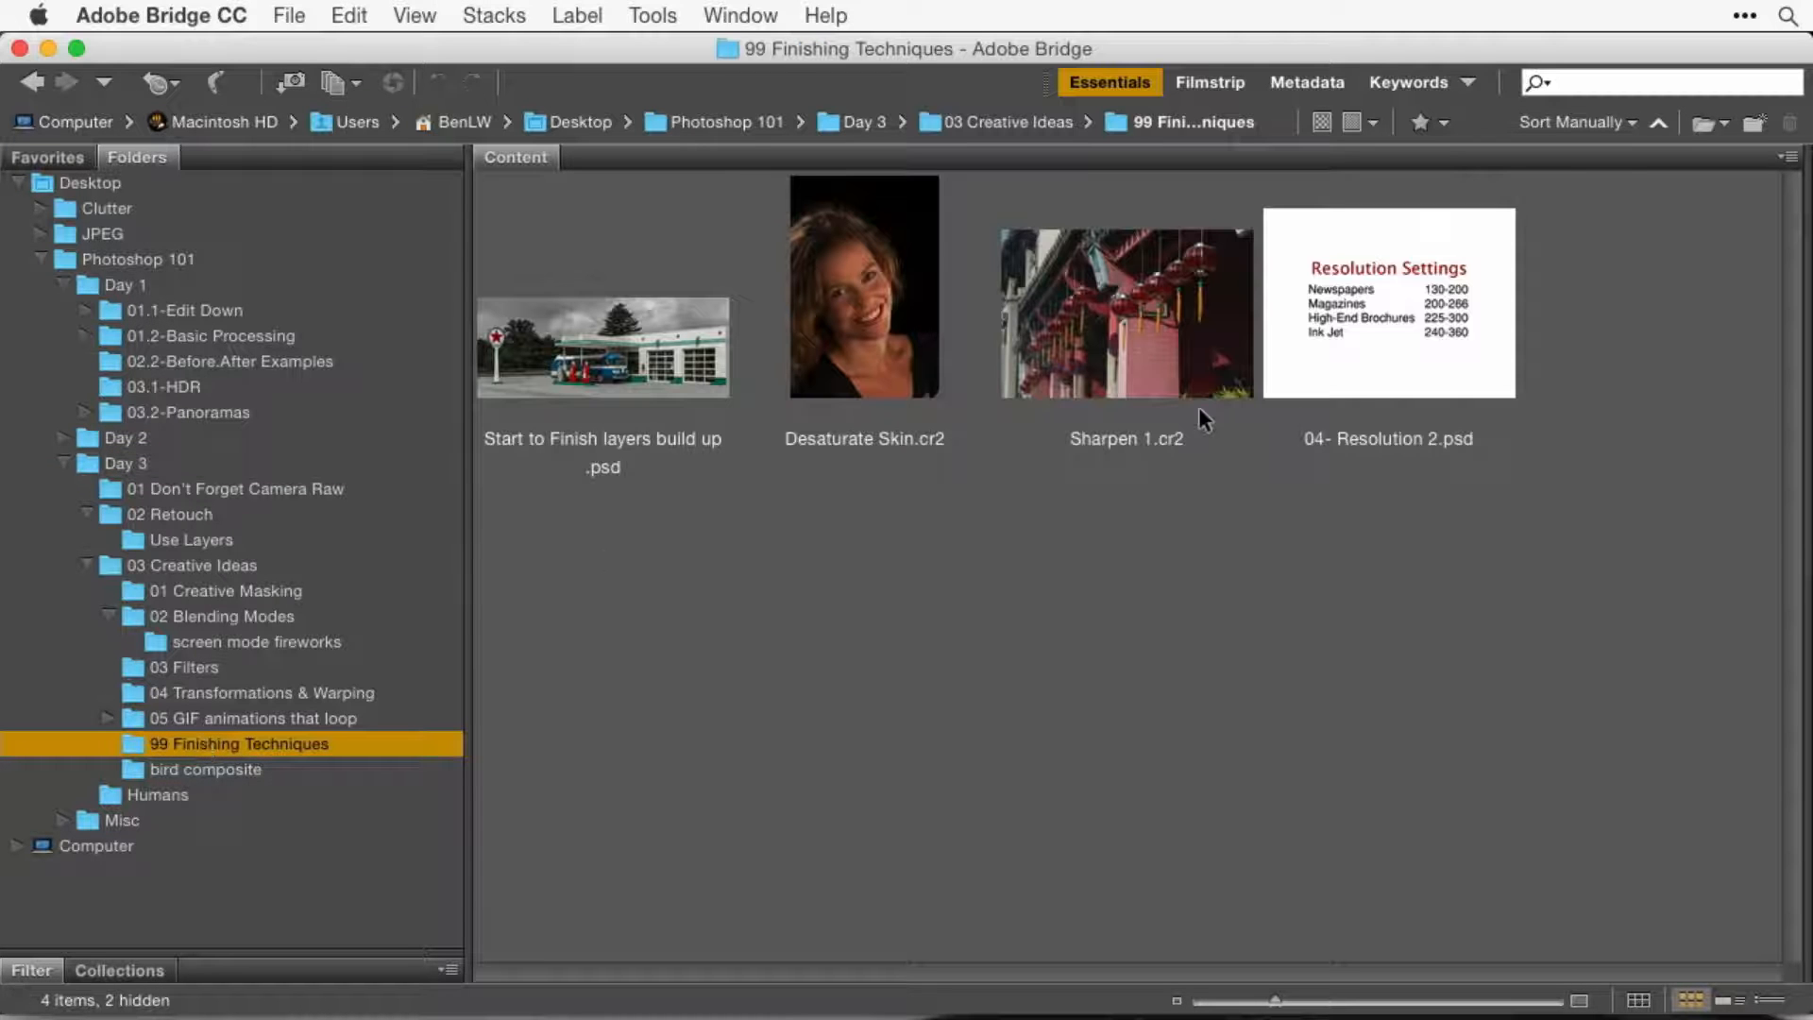
{"action": "left_click", "coordinate": [1396, 367]}
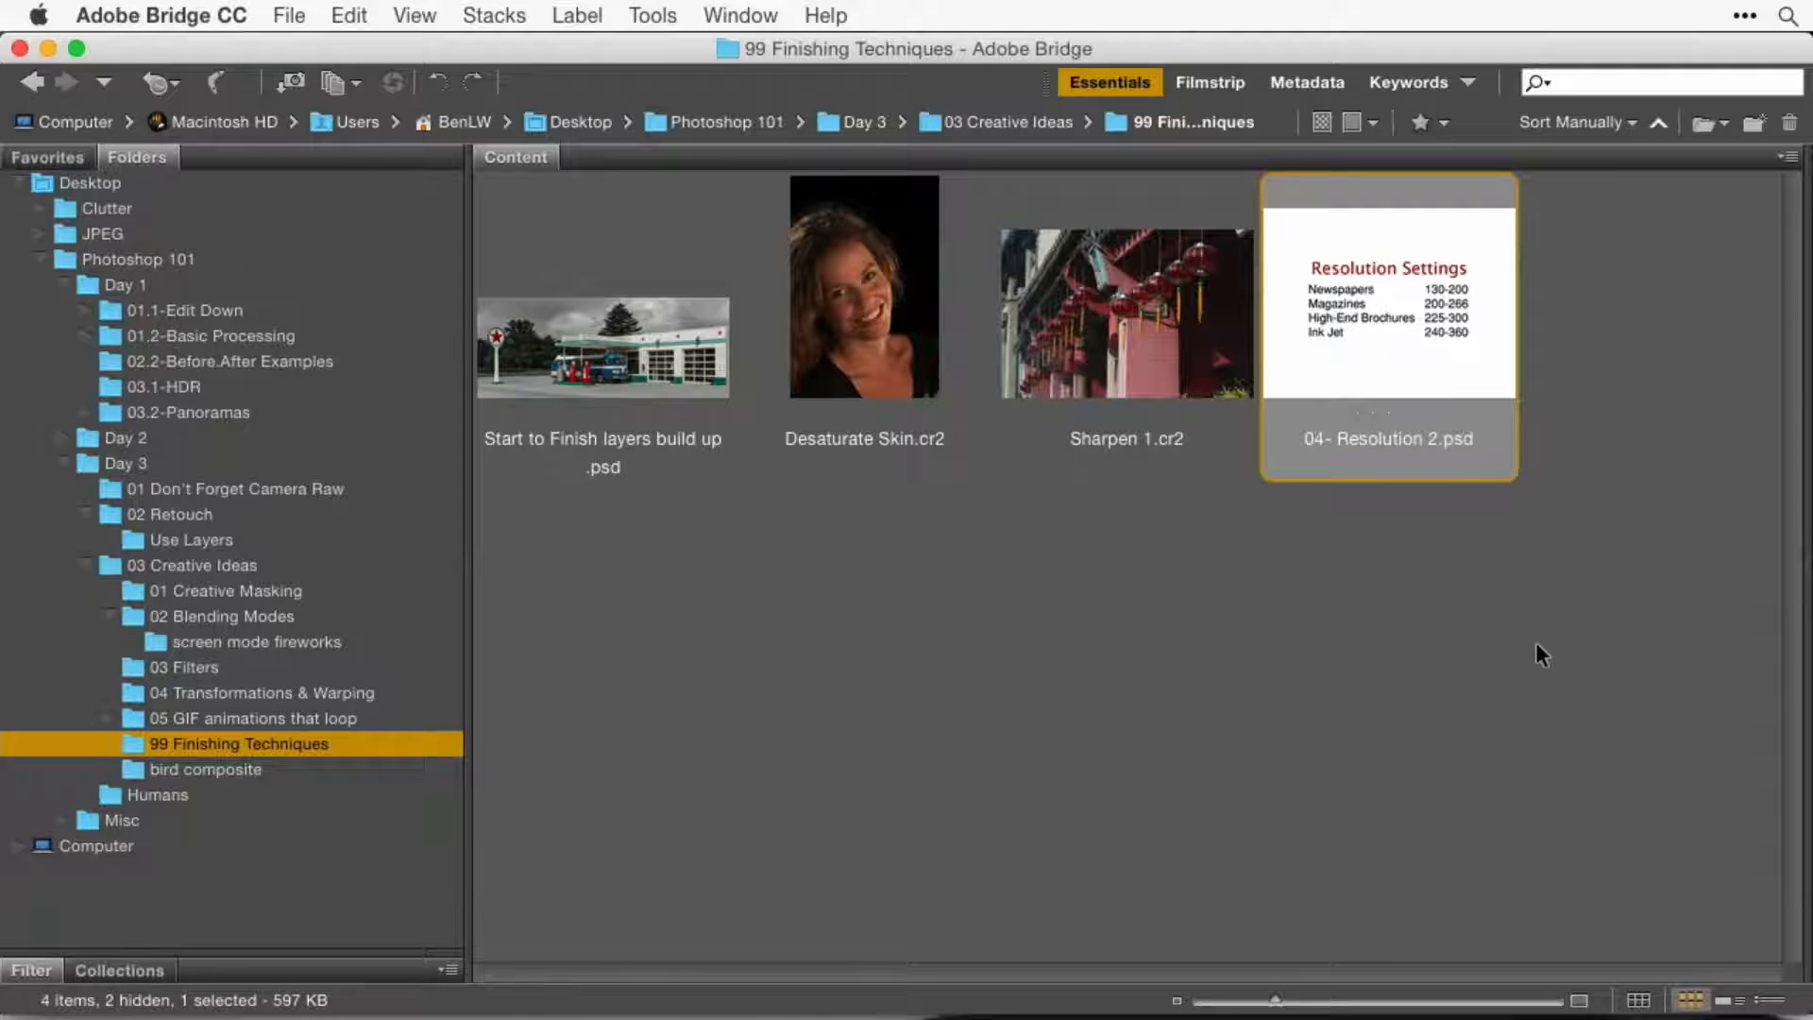
{"action": "key", "text": "space"}
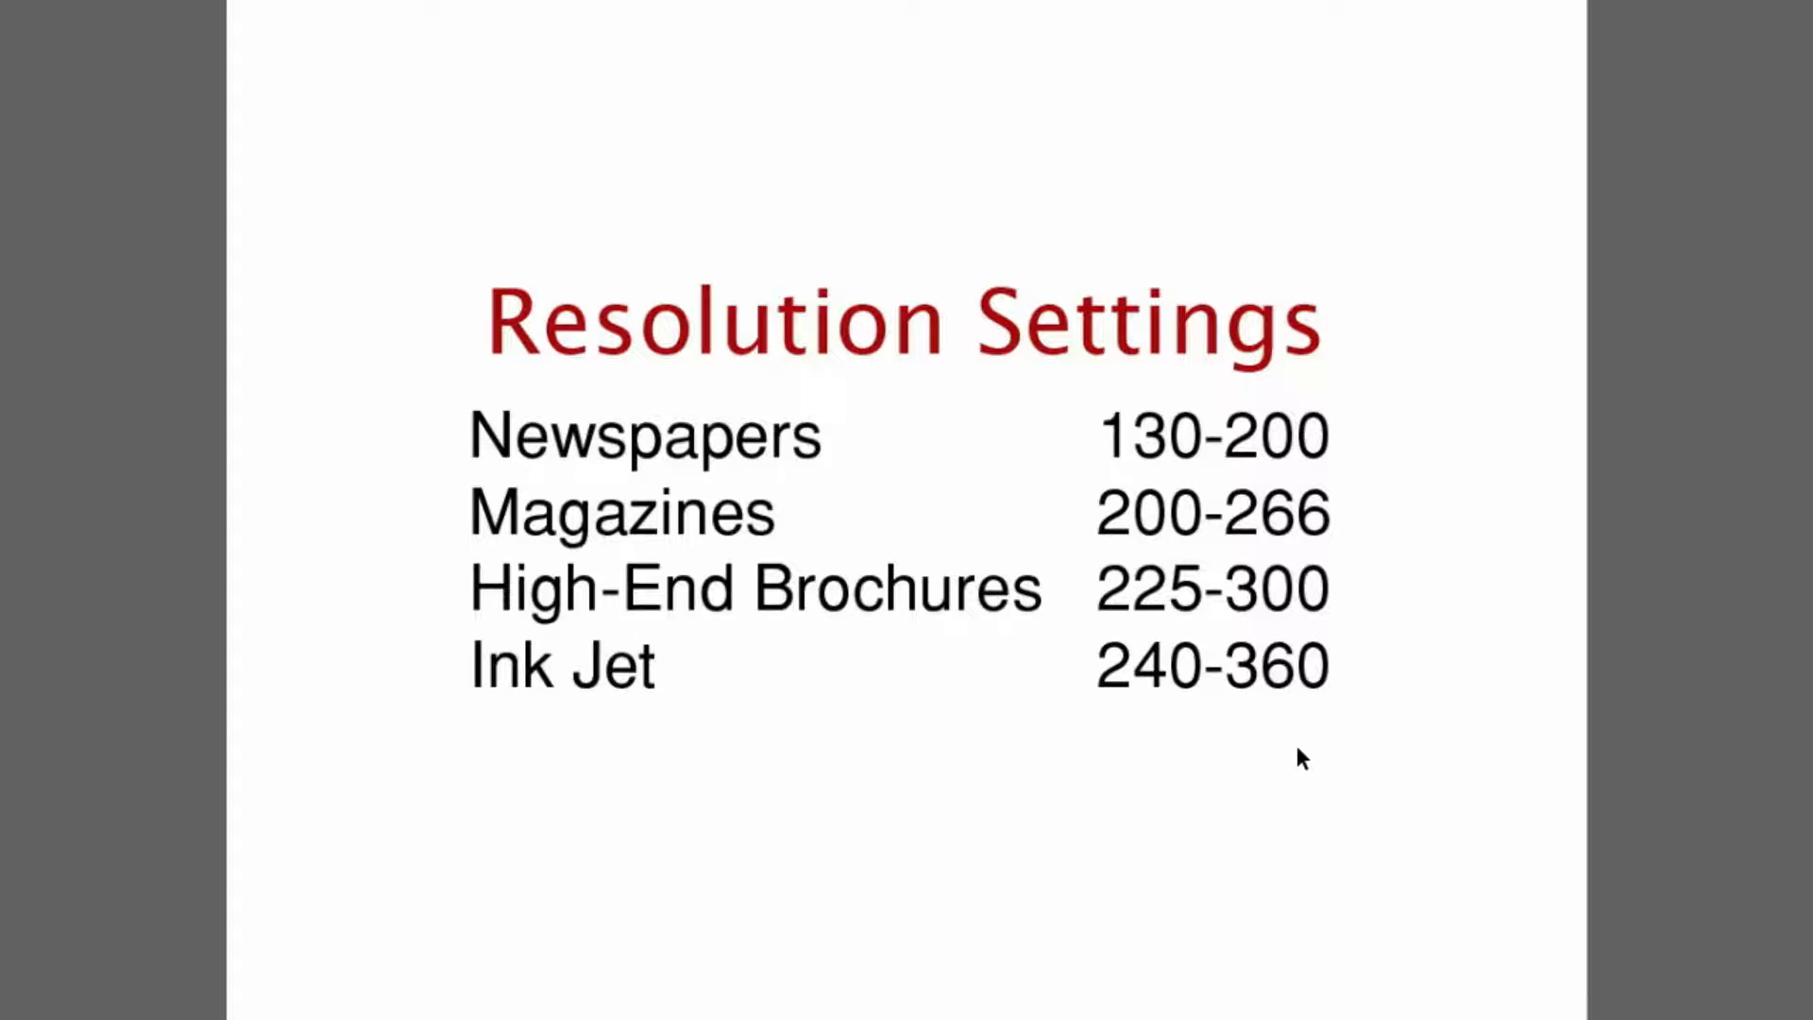
{"action": "key", "text": "space"}
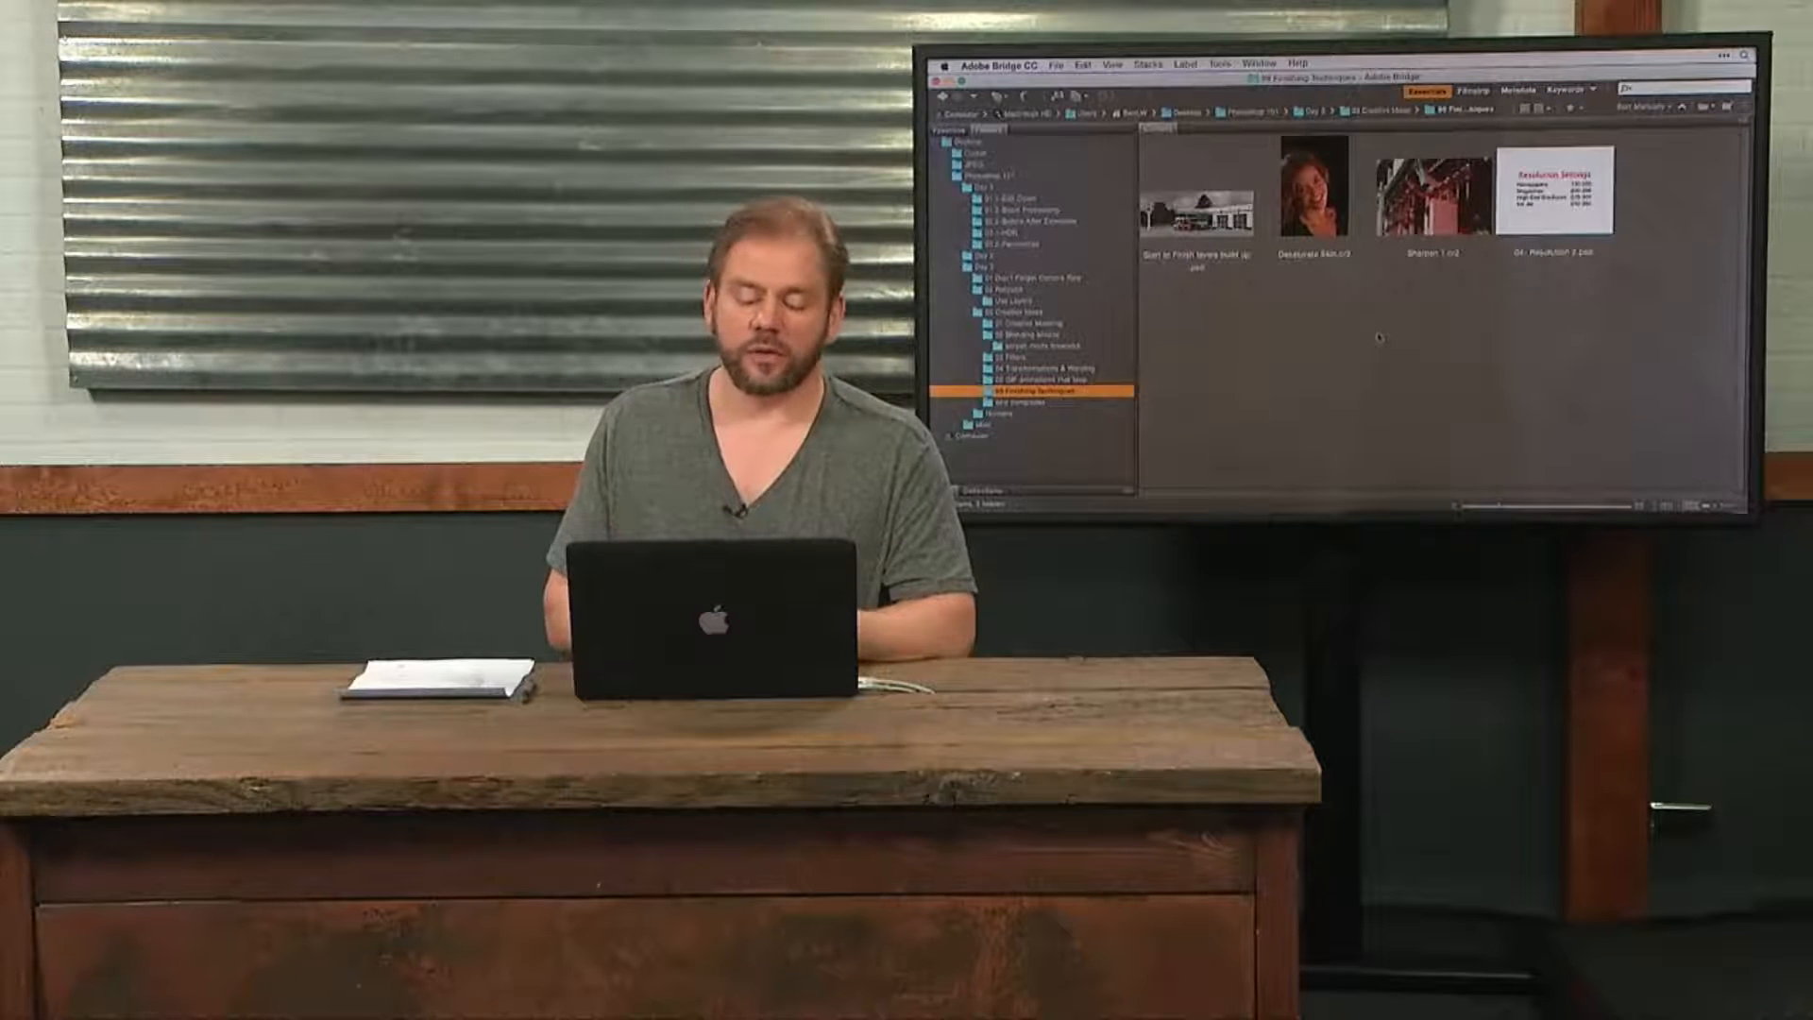
- Switch to Photoshop and create a new document 8 inches wide and 10 inches high
{"action": "mouse_move", "coordinate": [1277, 495]}
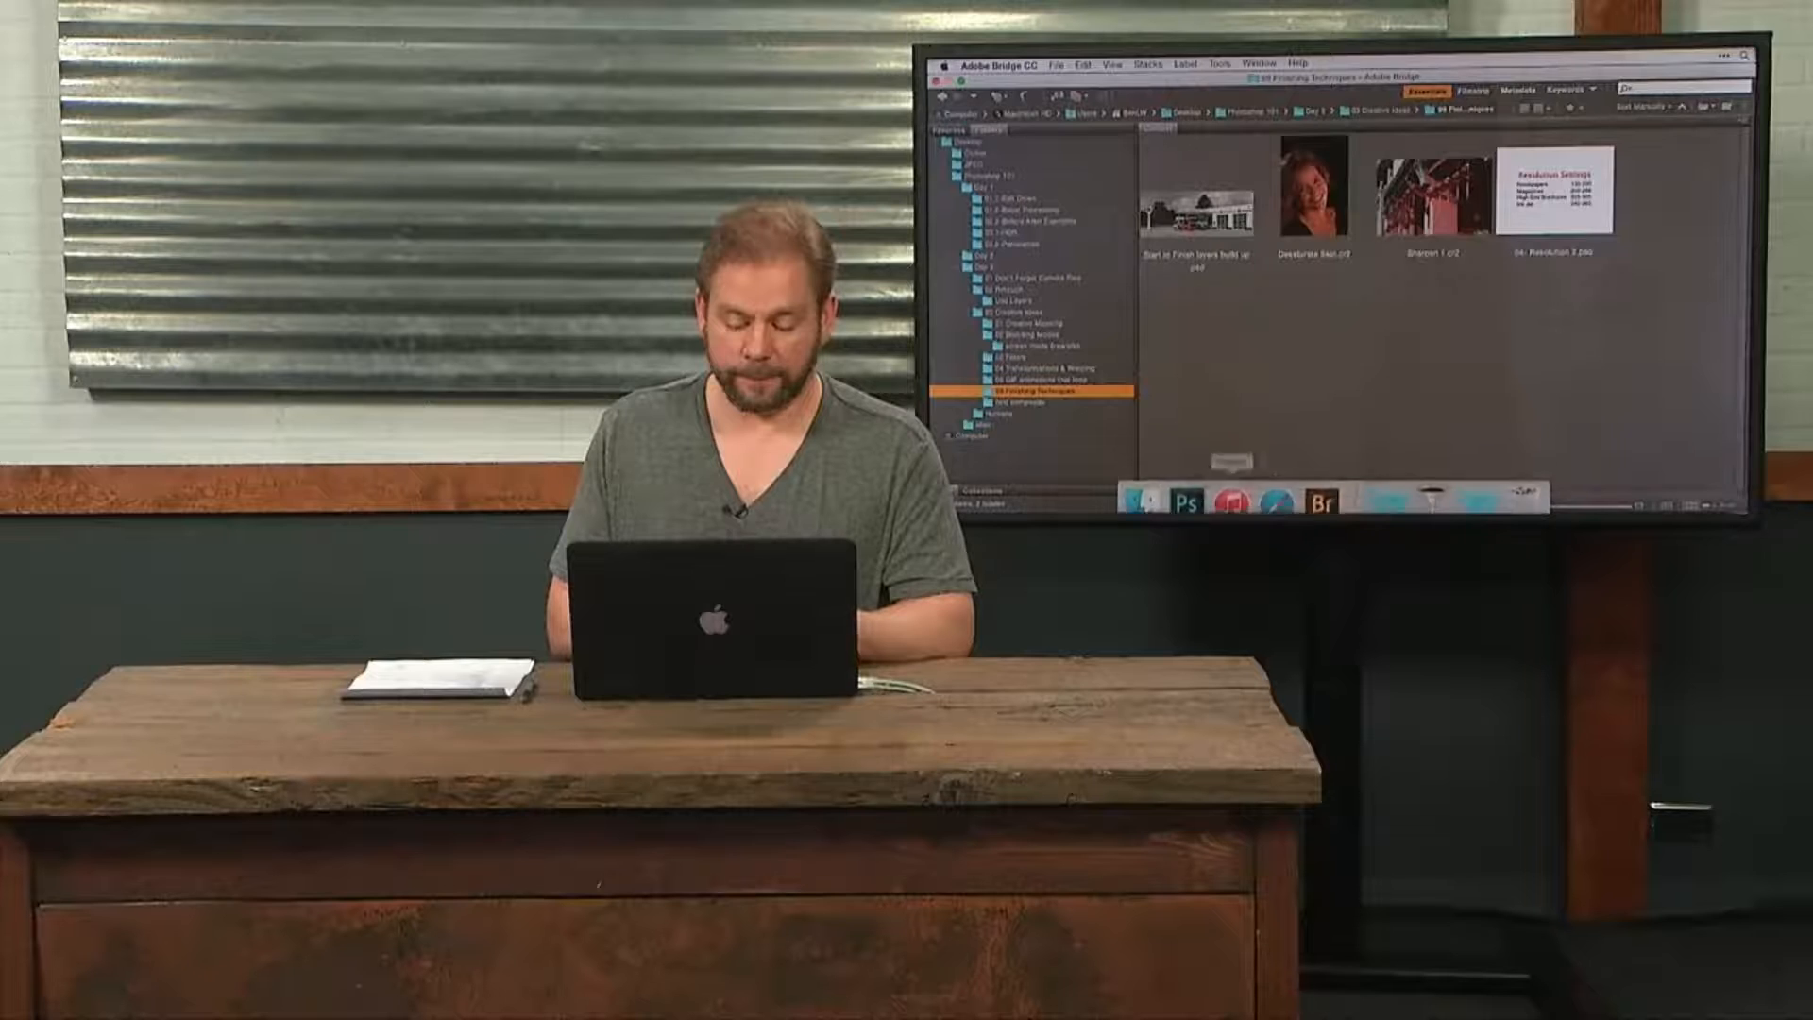
{"action": "left_click", "coordinate": [1187, 485]}
{"action": "left_click", "coordinate": [1028, 65]}
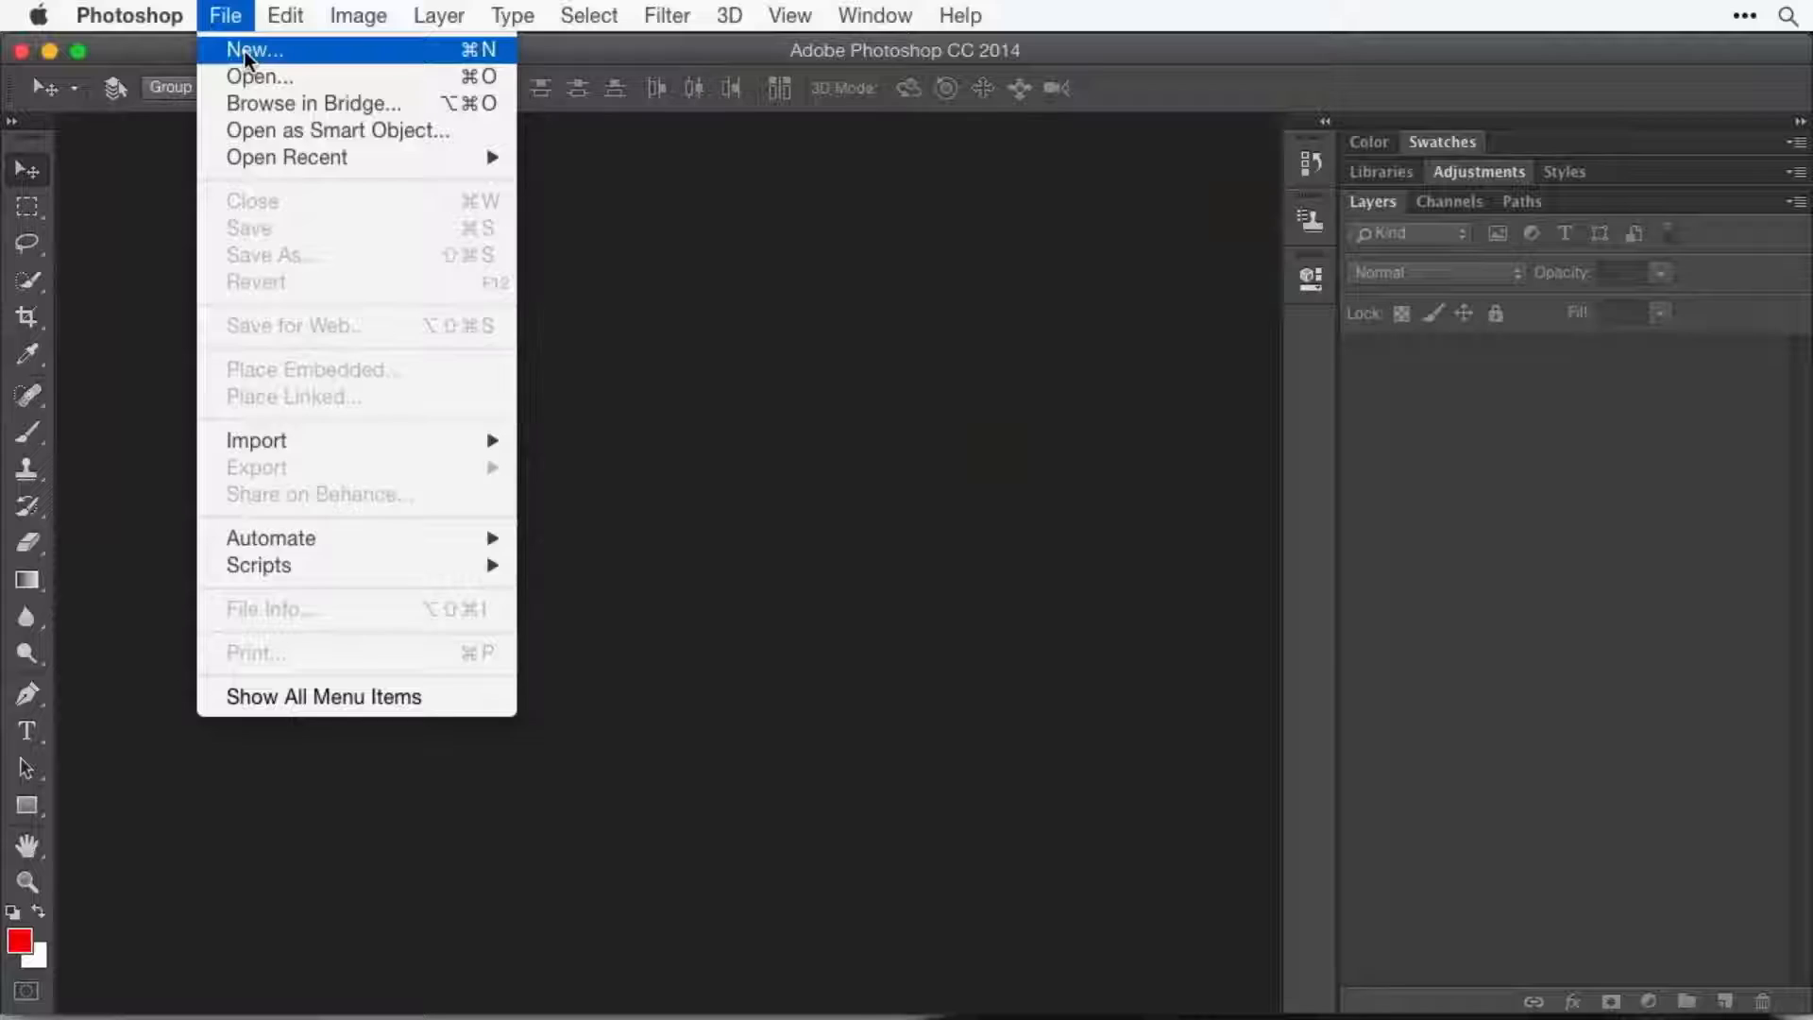
{"action": "left_click", "coordinate": [1039, 81]}
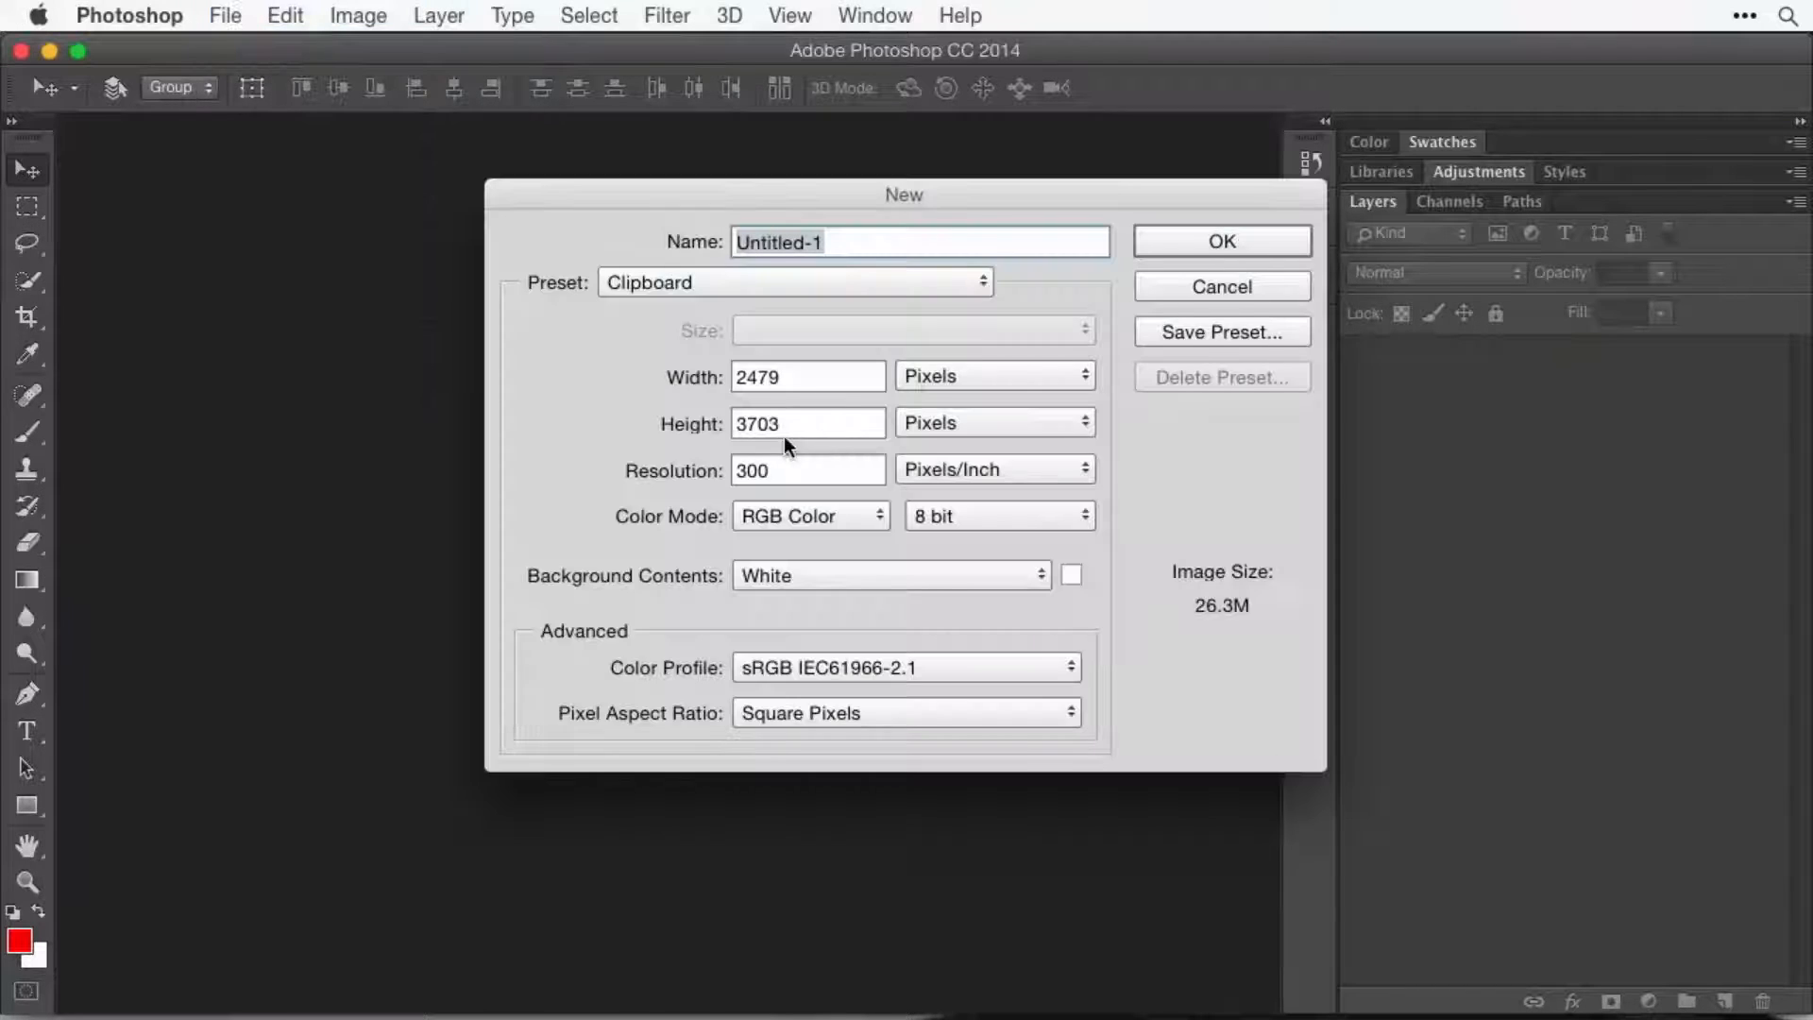
{"action": "left_click", "coordinate": [933, 379]}
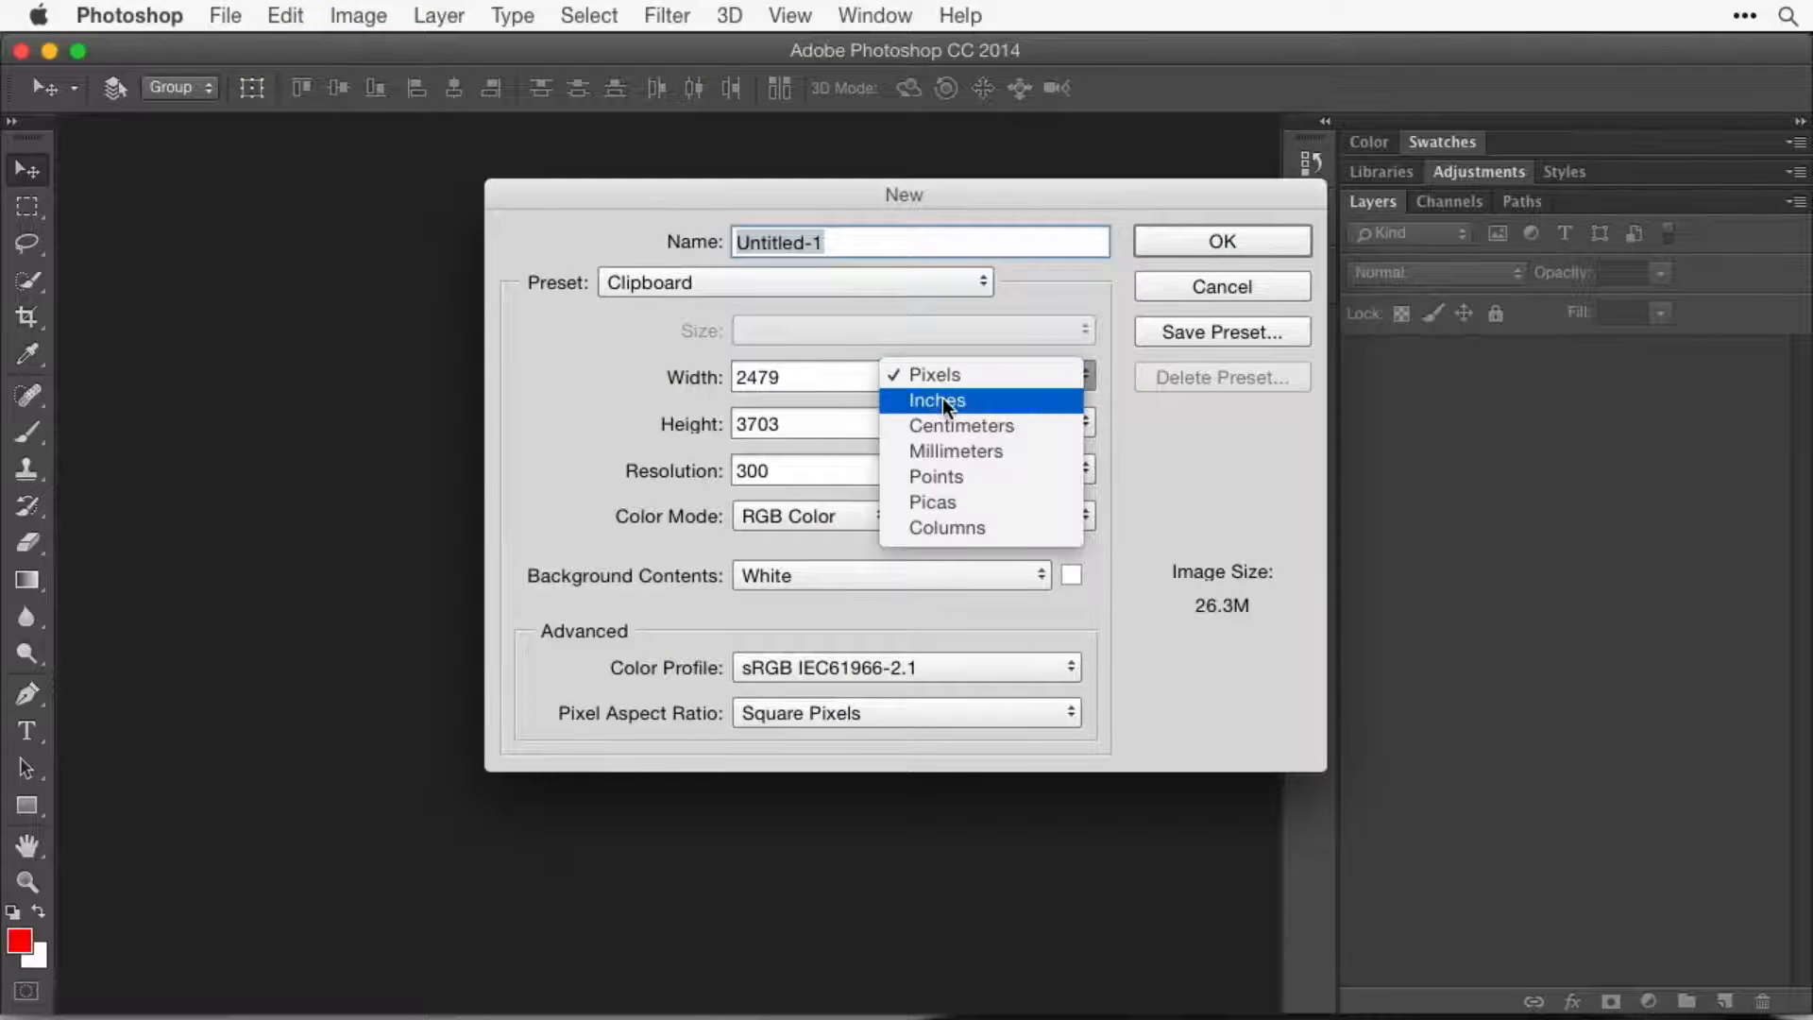
{"action": "left_click", "coordinate": [943, 396]}
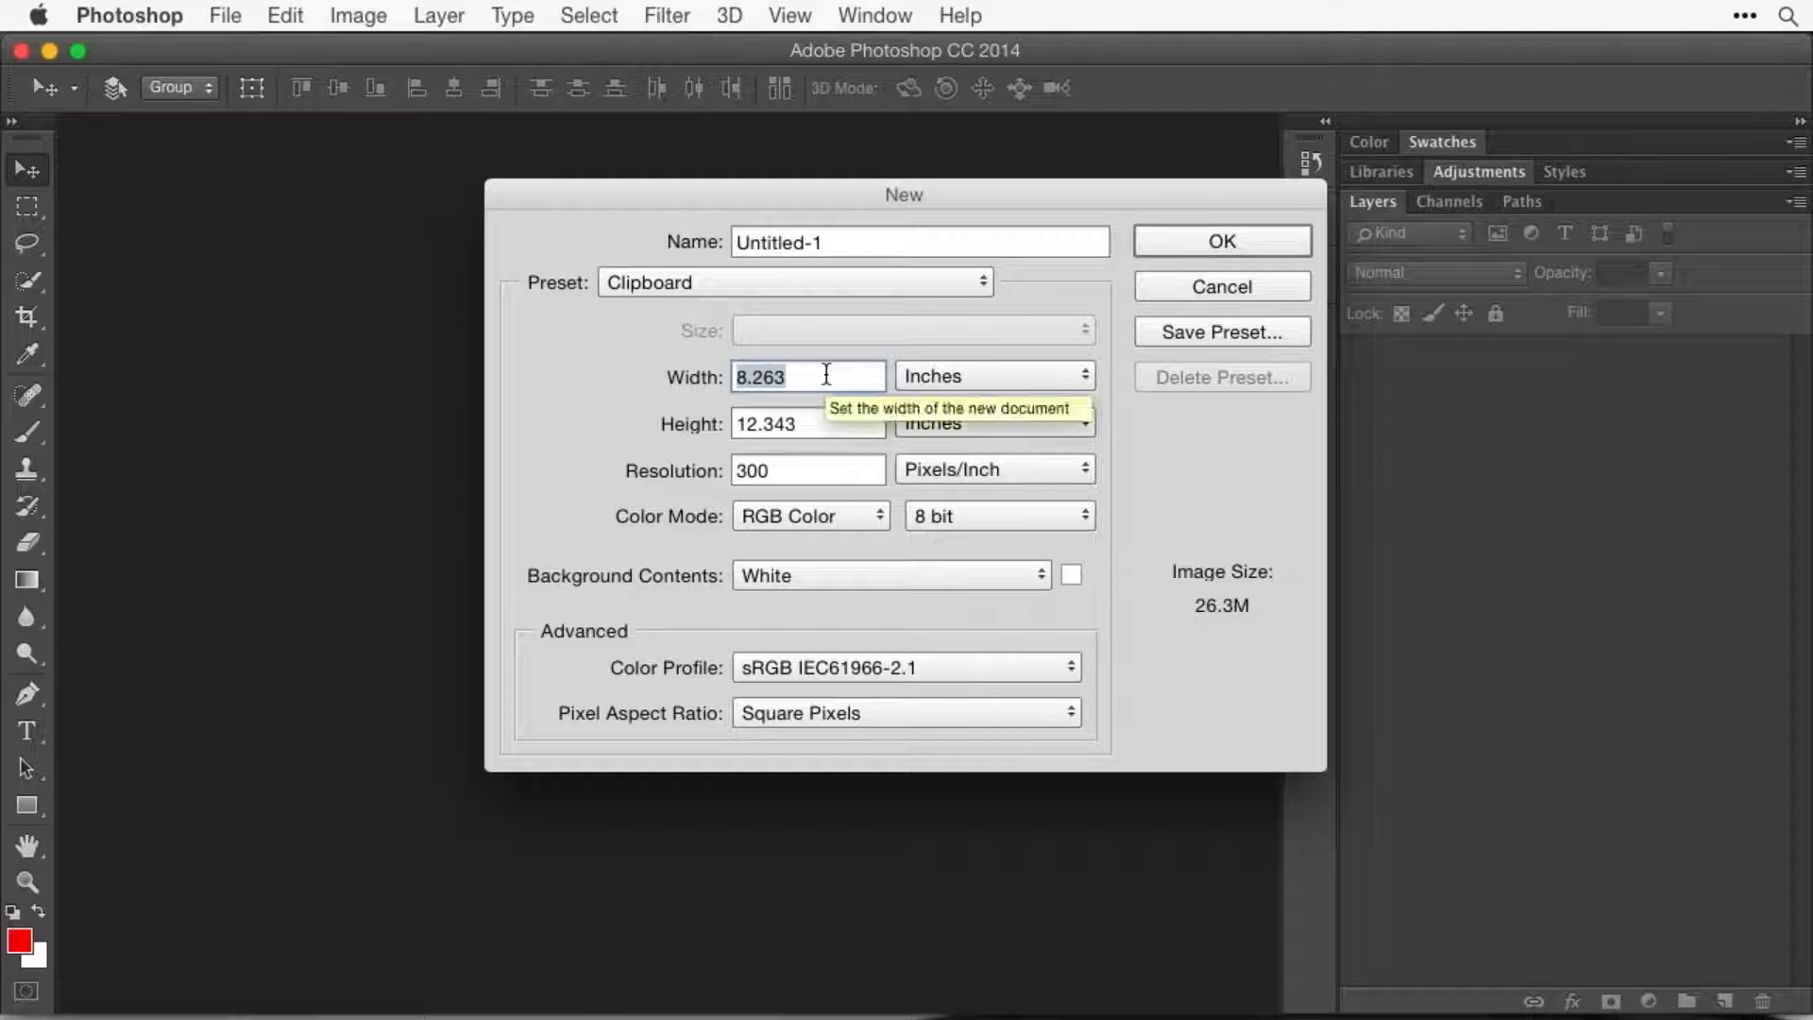
{"action": "type", "text": "8"}
{"action": "key", "text": "Tab"}
{"action": "type", "text": "10"}
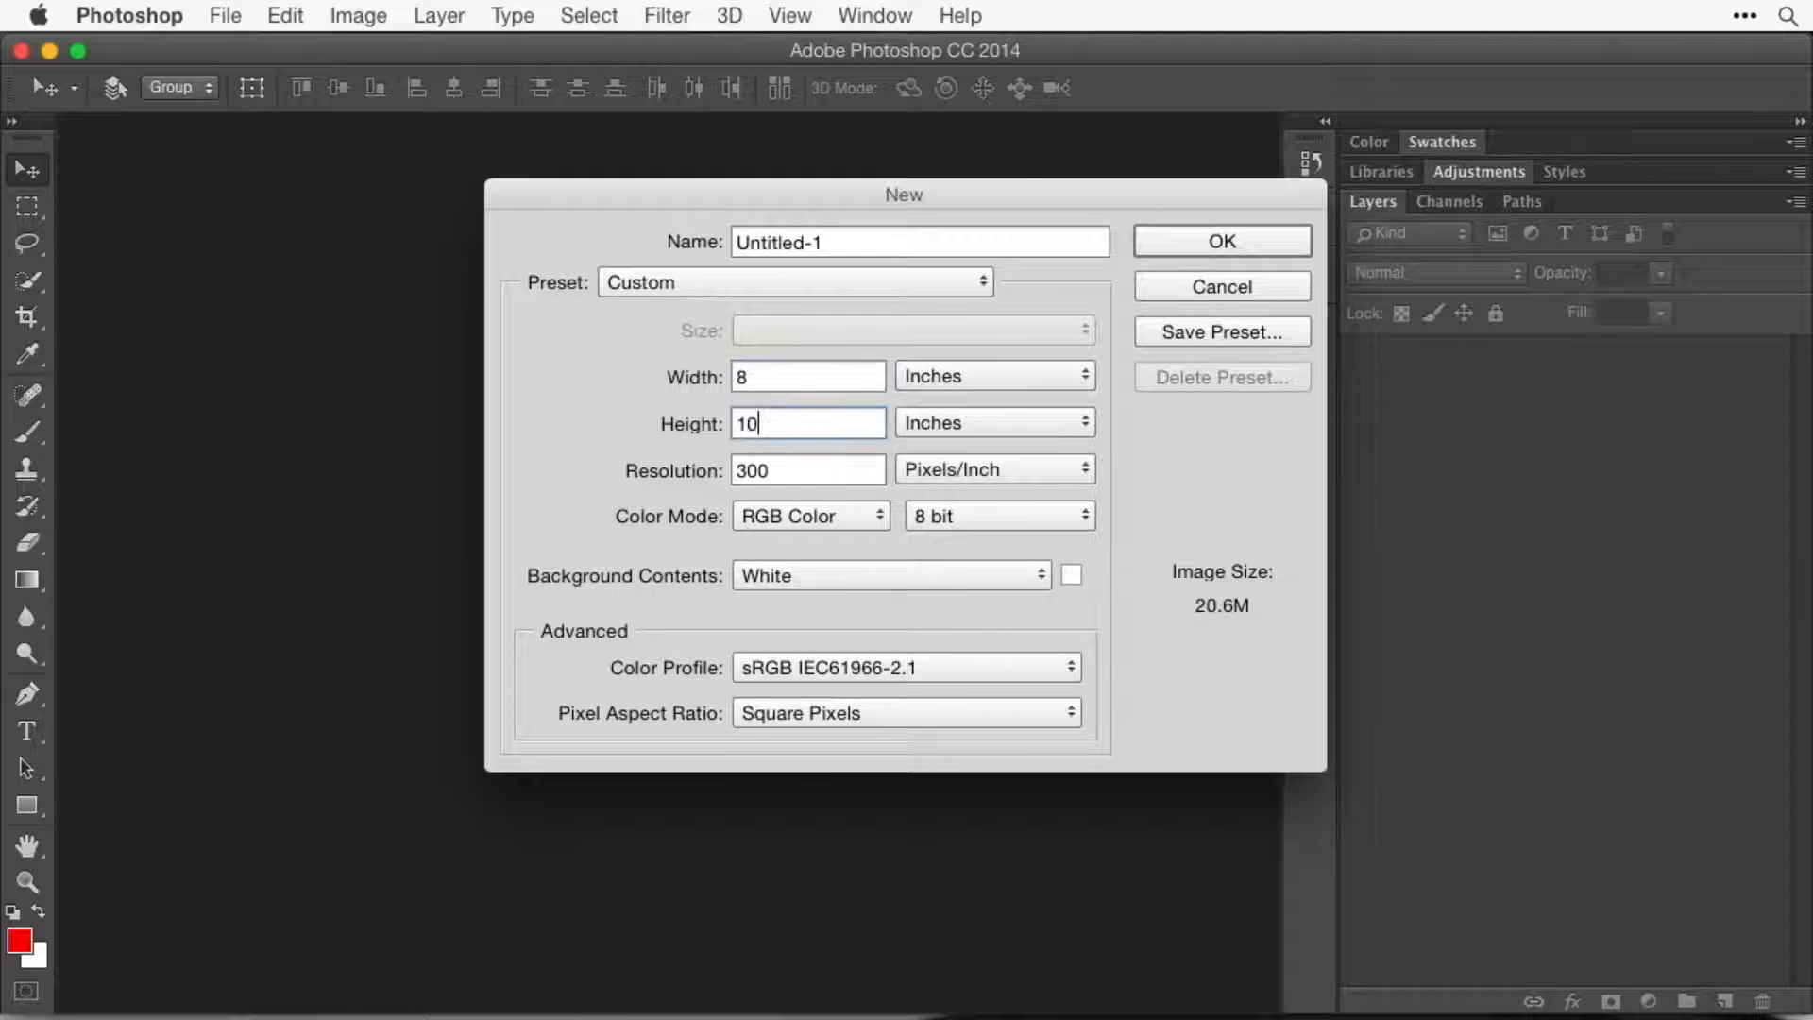
{"action": "left_click", "coordinate": [1171, 242]}
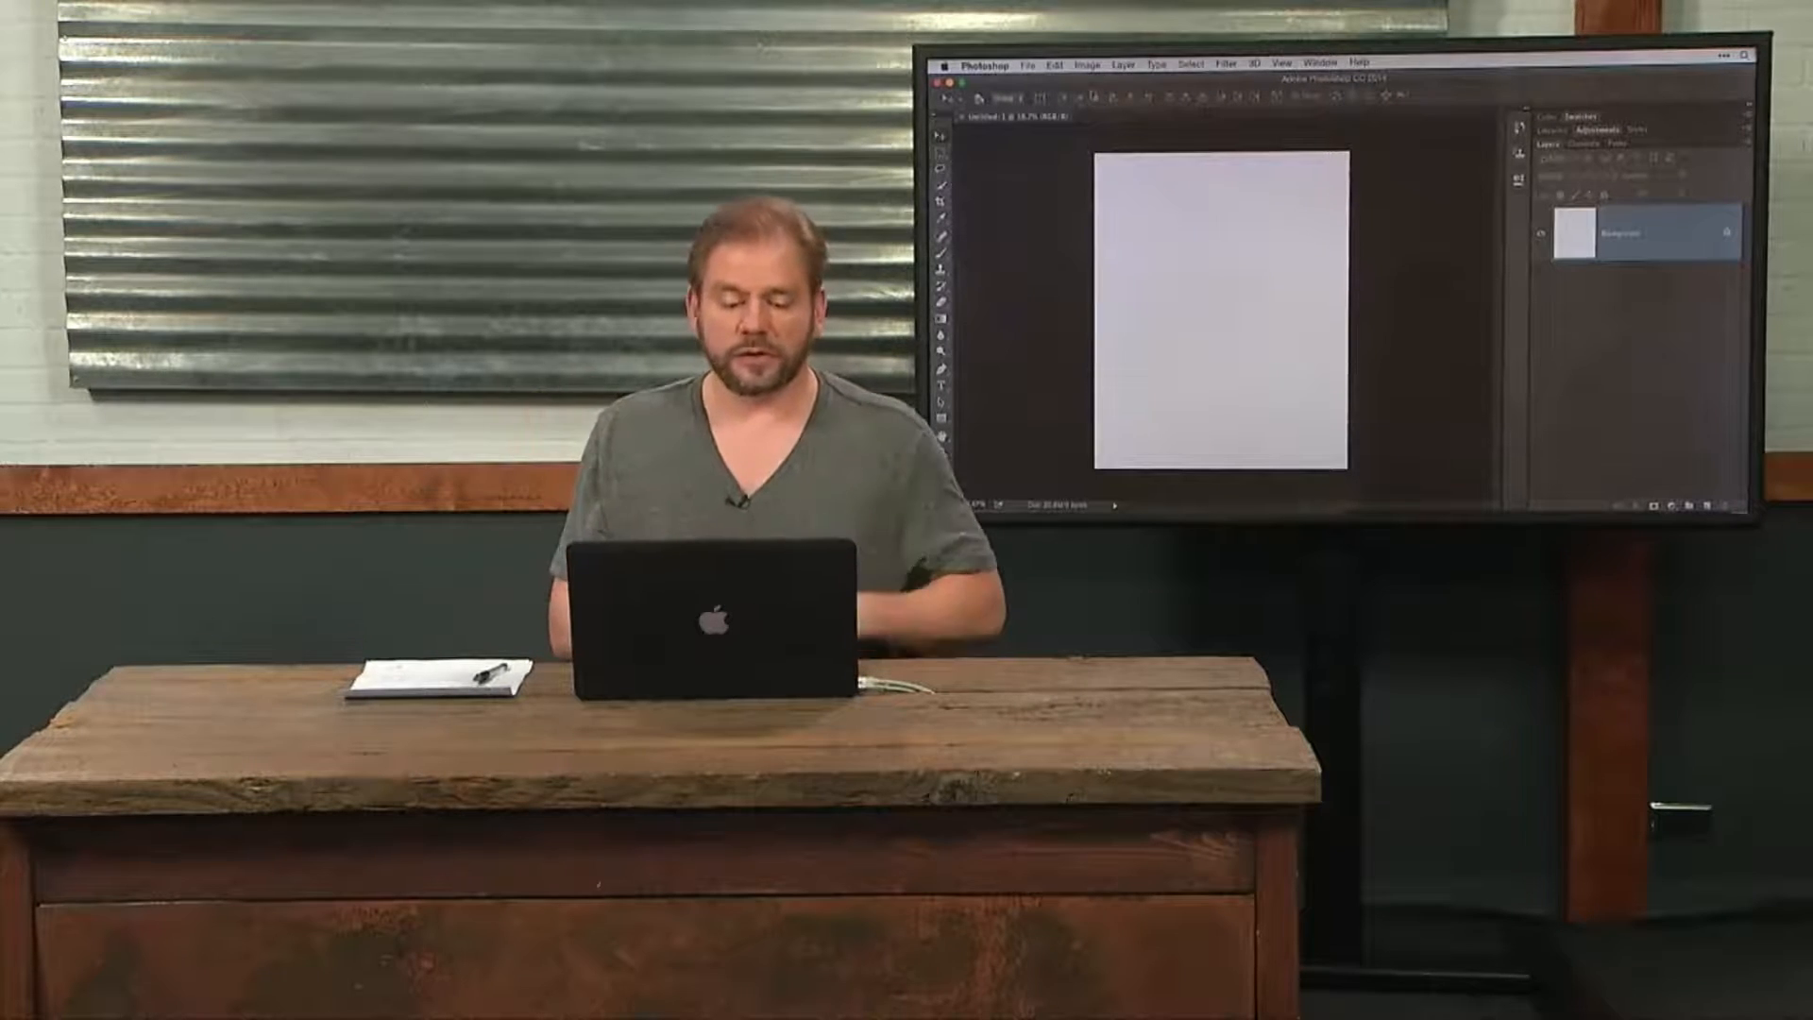
- Try the Relative sizing option in the Canvas Size settings of the blank document
{"action": "left_click", "coordinate": [1087, 64]}
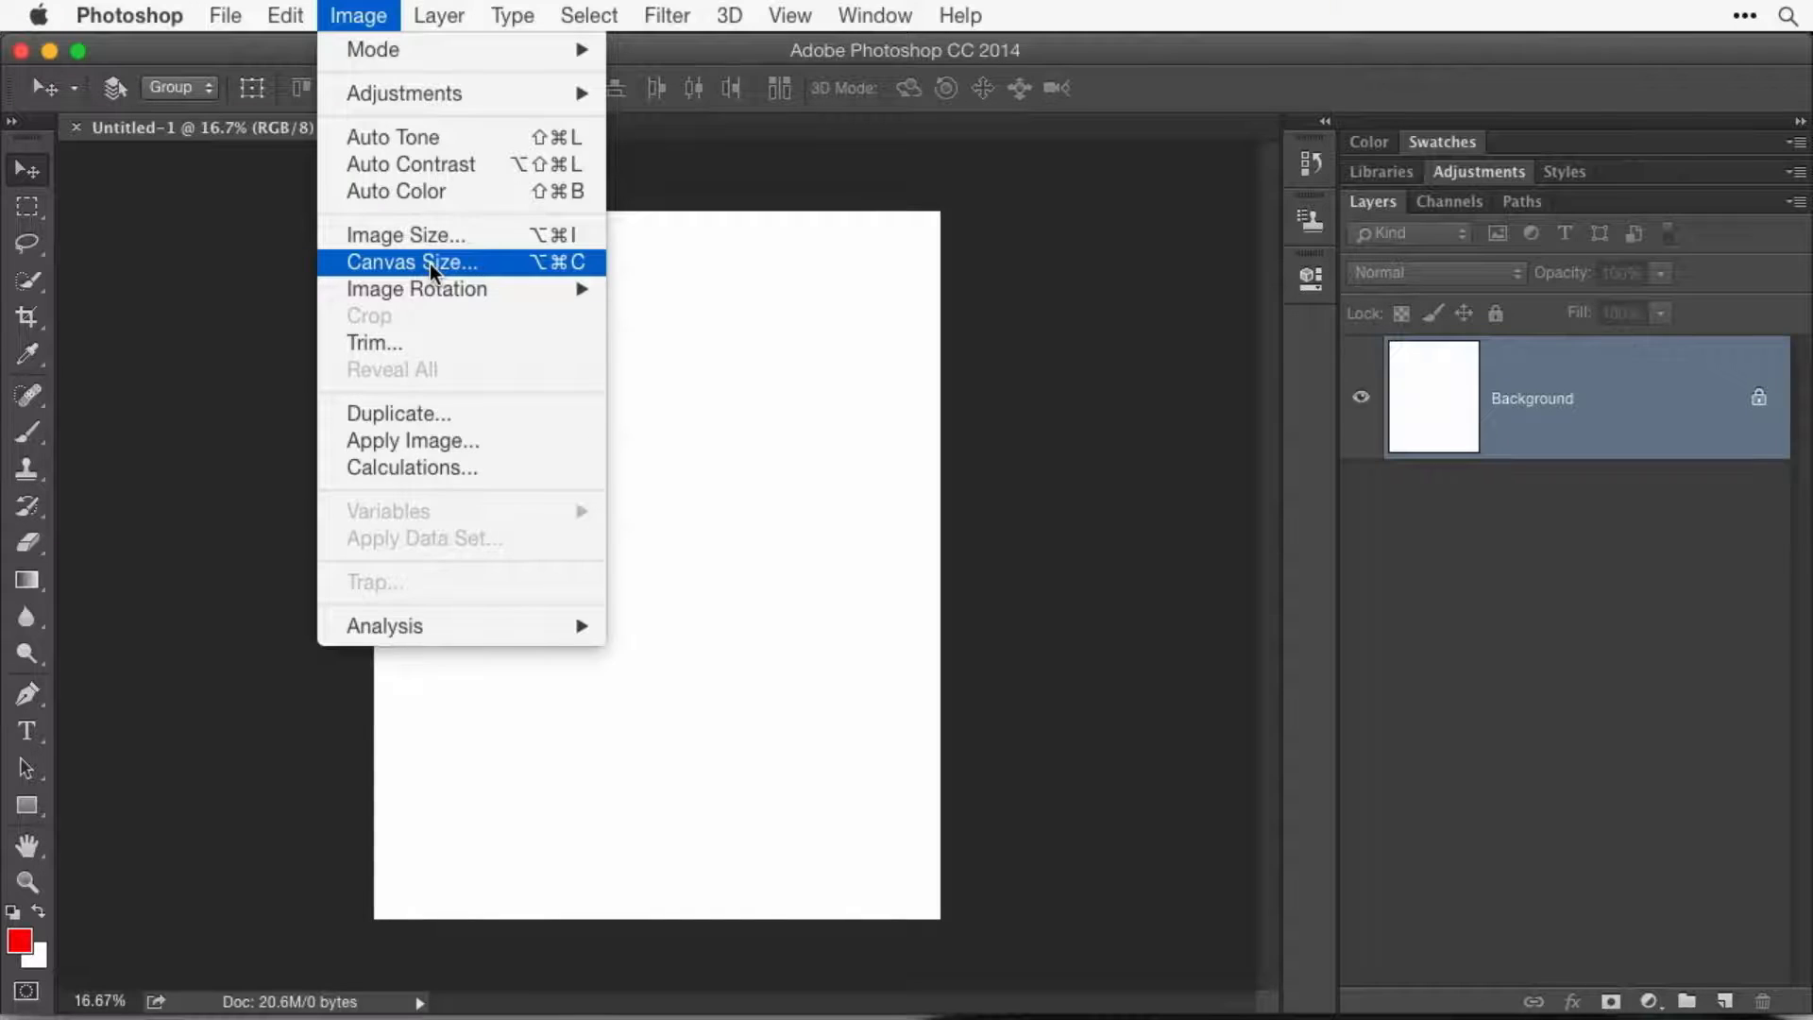
{"action": "left_click", "coordinate": [429, 263]}
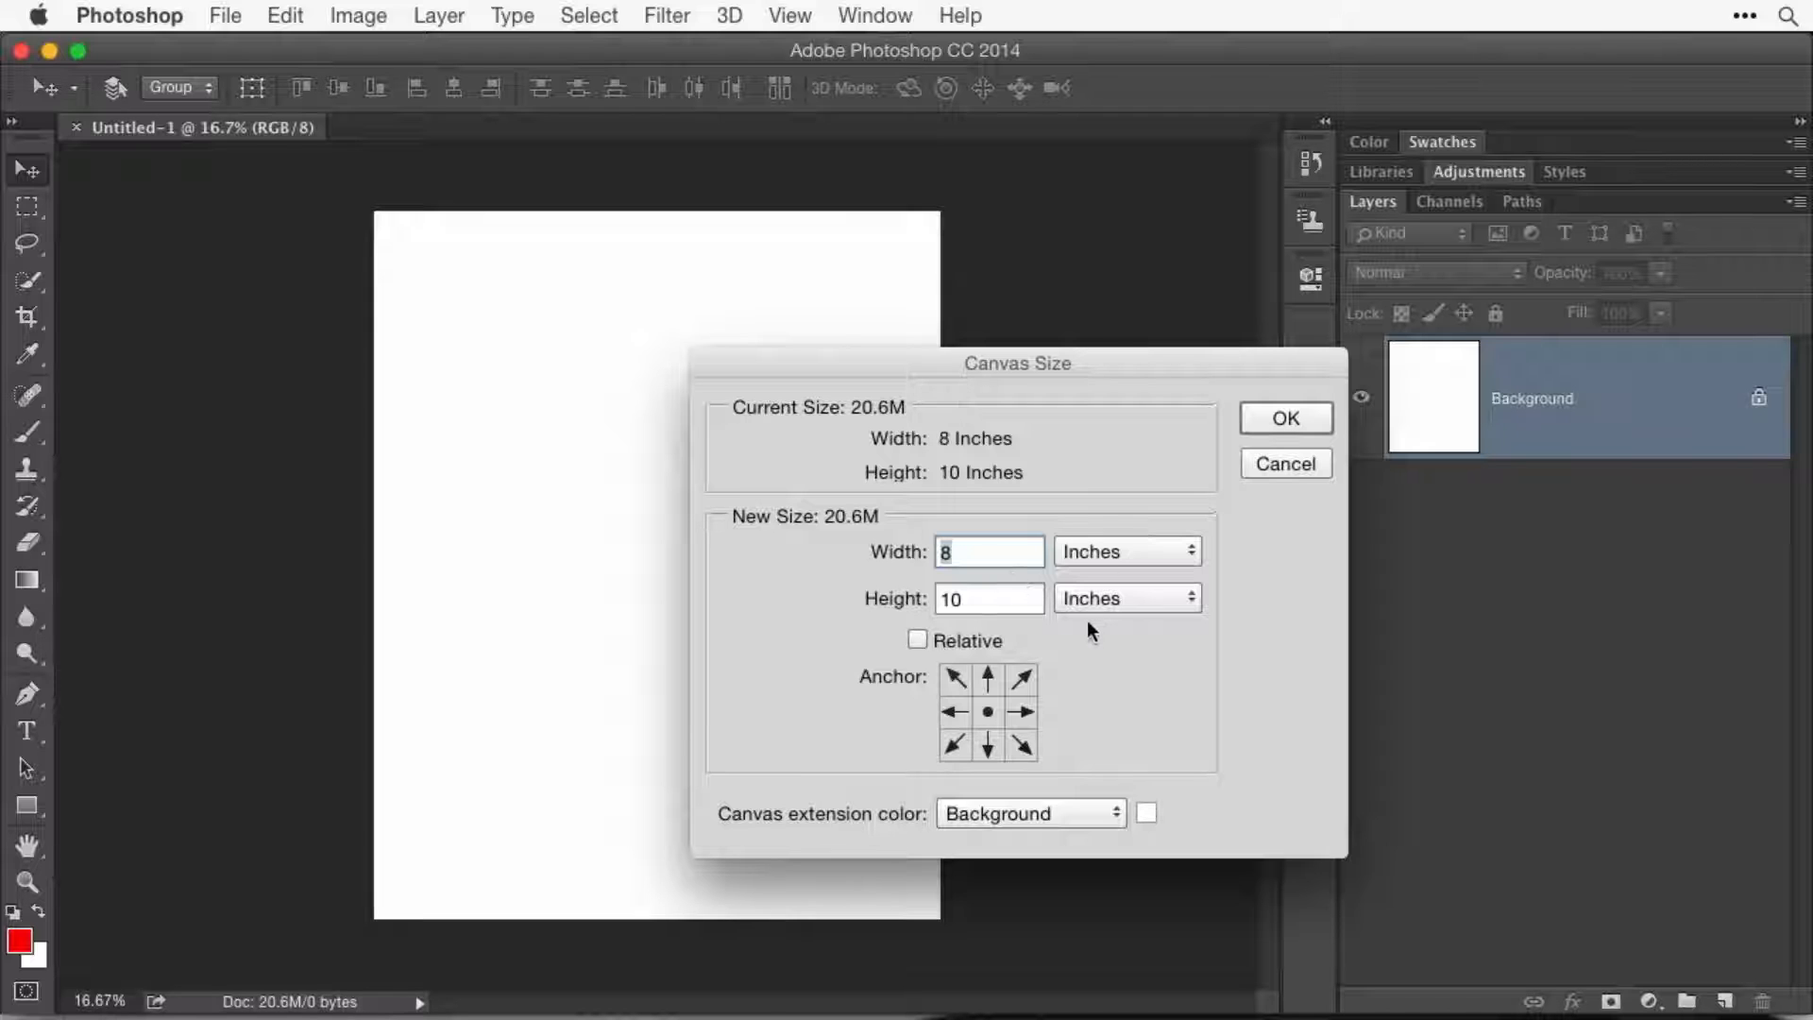
{"action": "left_click", "coordinate": [916, 641]}
{"action": "left_click", "coordinate": [997, 561]}
{"action": "double_click", "coordinate": [945, 551]}
{"action": "left_click", "coordinate": [1161, 557]}
{"action": "left_click", "coordinate": [1231, 553]}
{"action": "left_click", "coordinate": [1309, 469]}
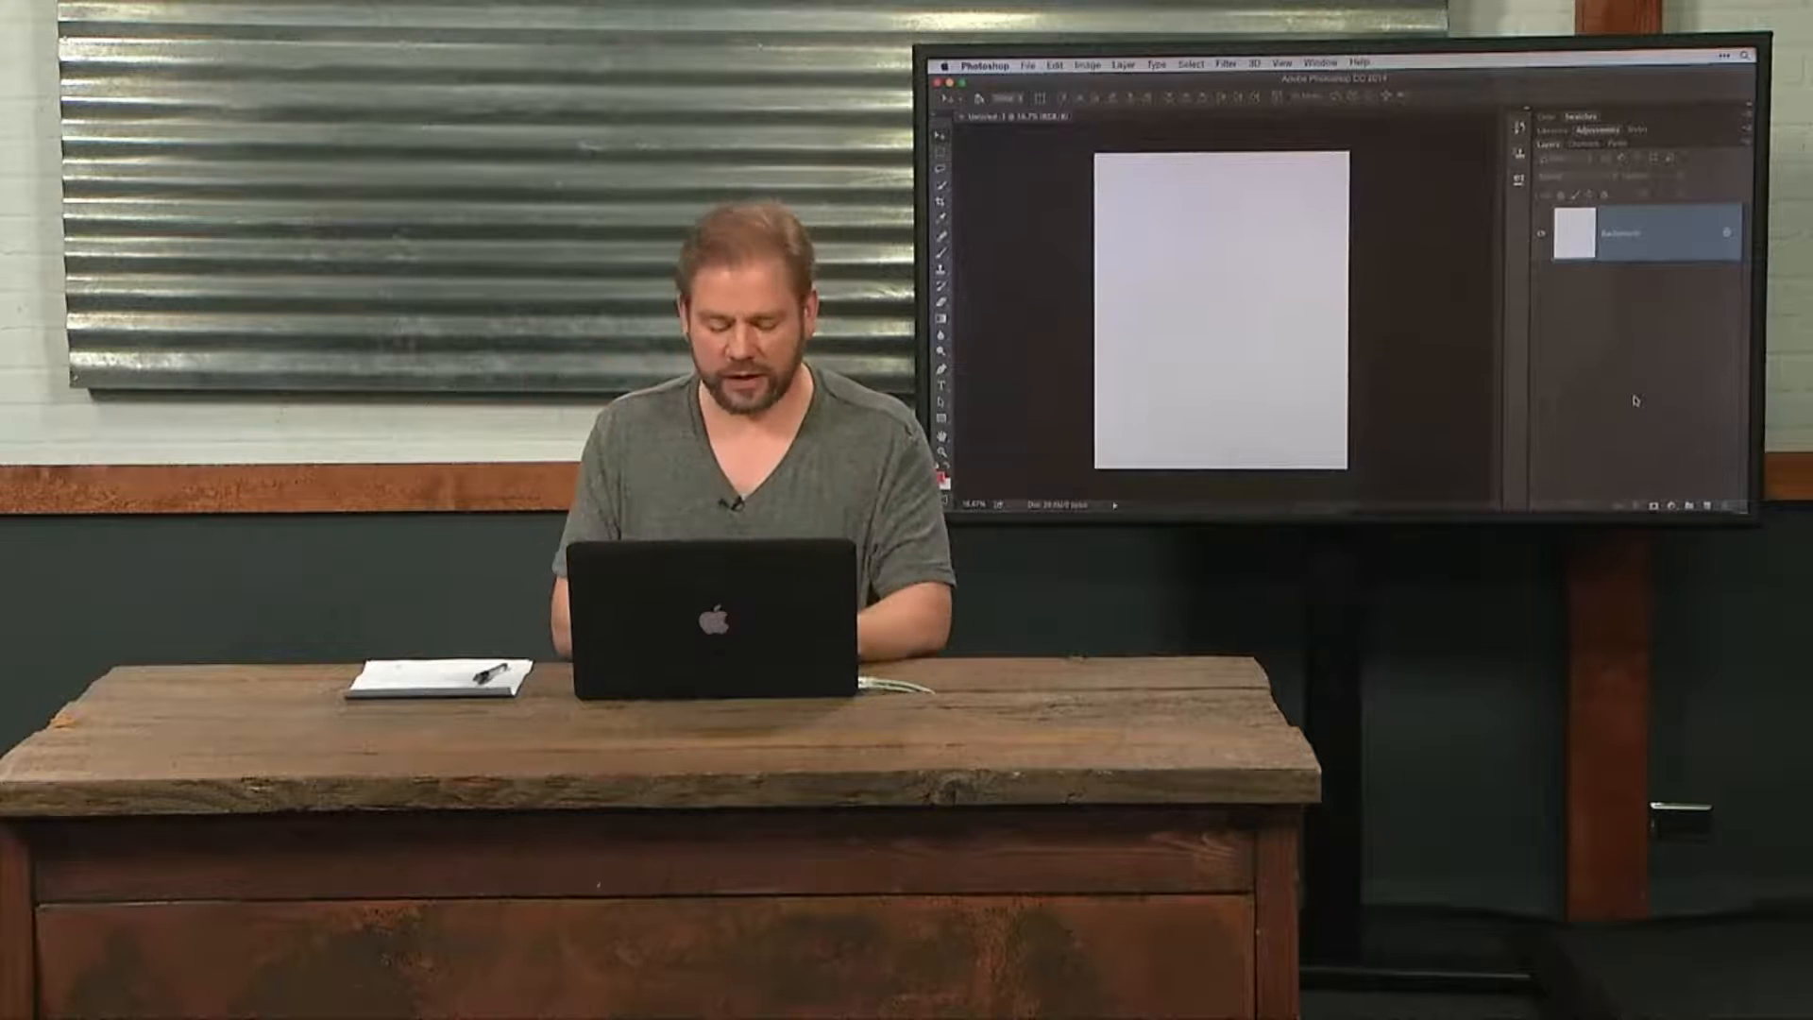
- Close the blank document, and open Sharpen 1.cr2 from Adobe Bridge into Photoshop by way of Camera Raw
{"action": "key", "text": "super+w"}
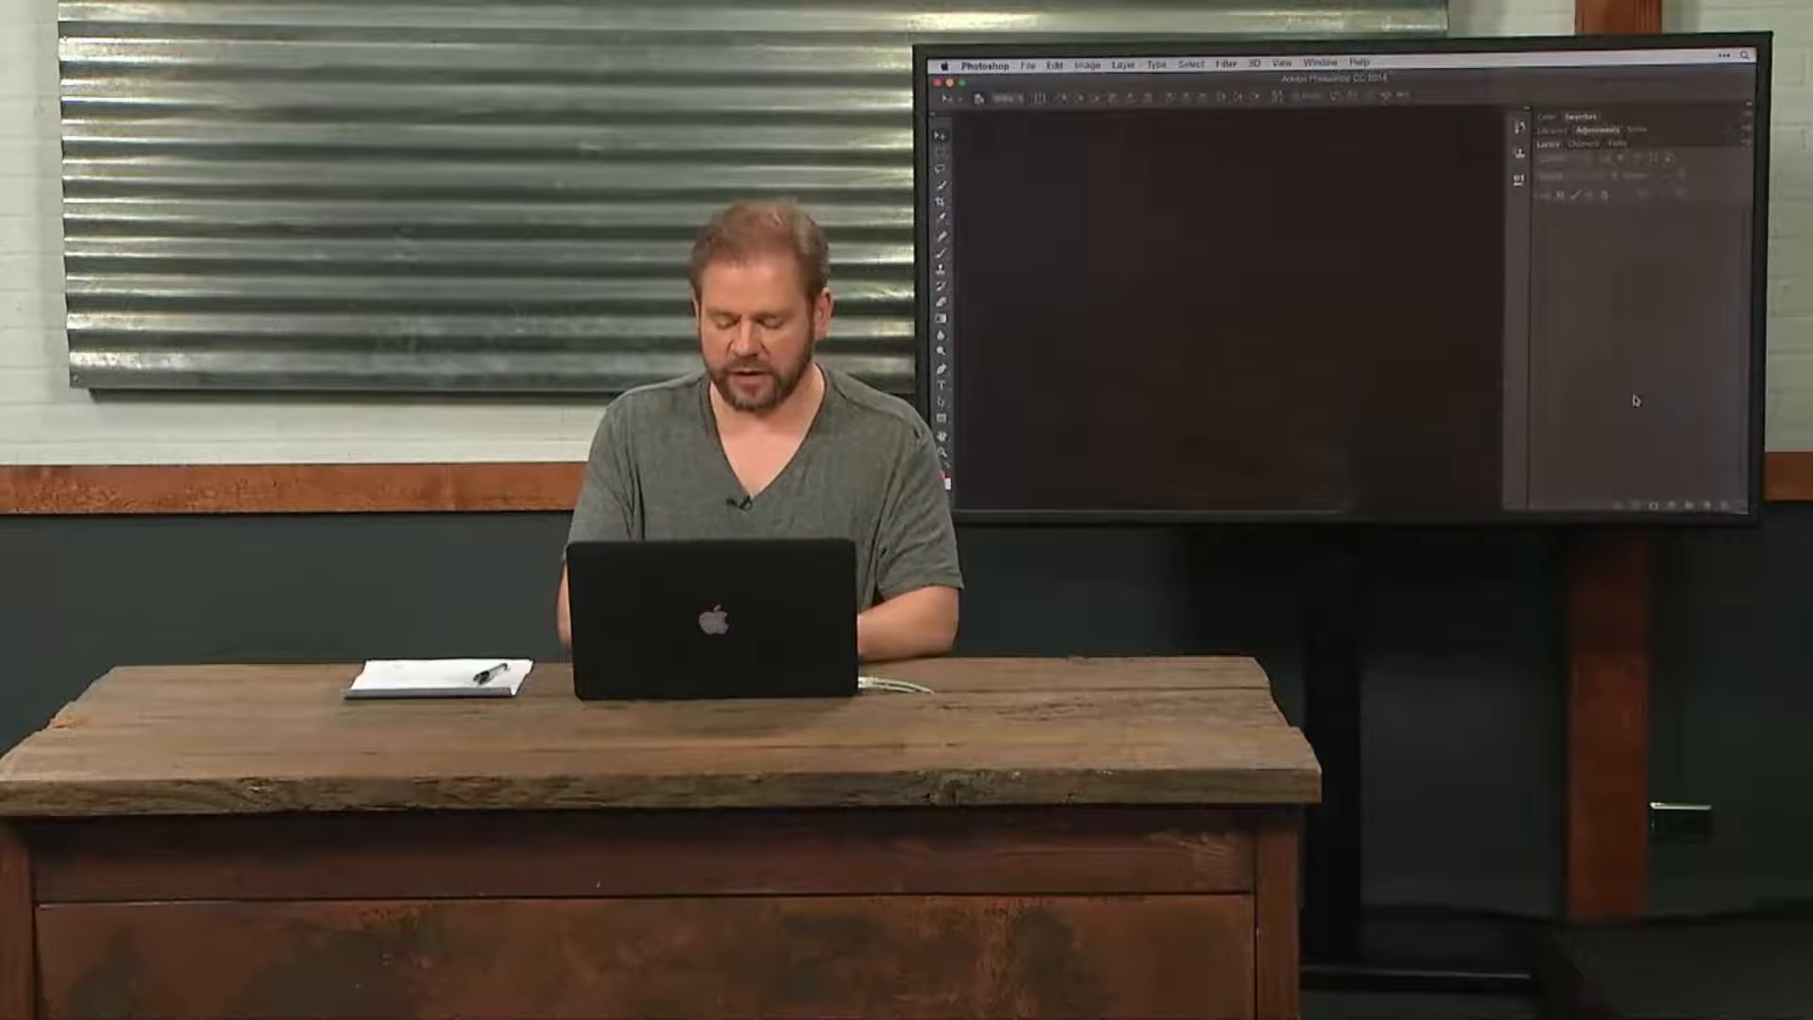
{"action": "key", "text": "super+alt+o"}
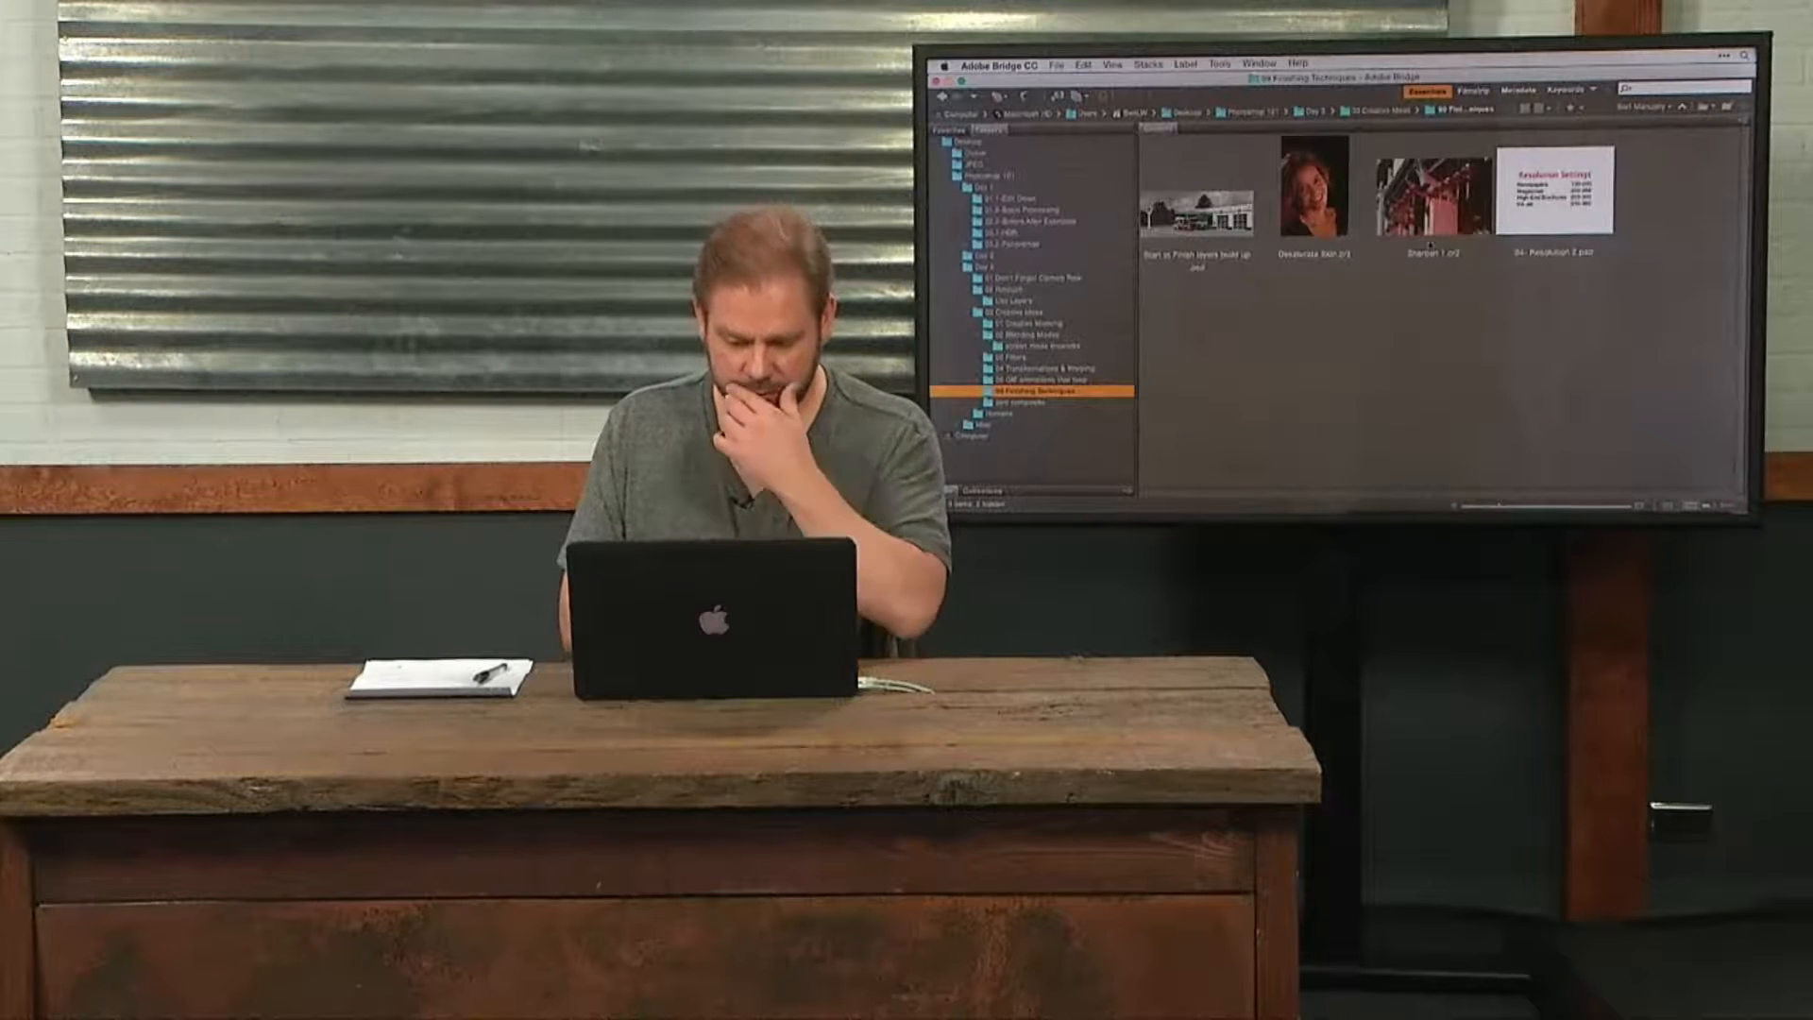
{"action": "left_click", "coordinate": [1432, 203]}
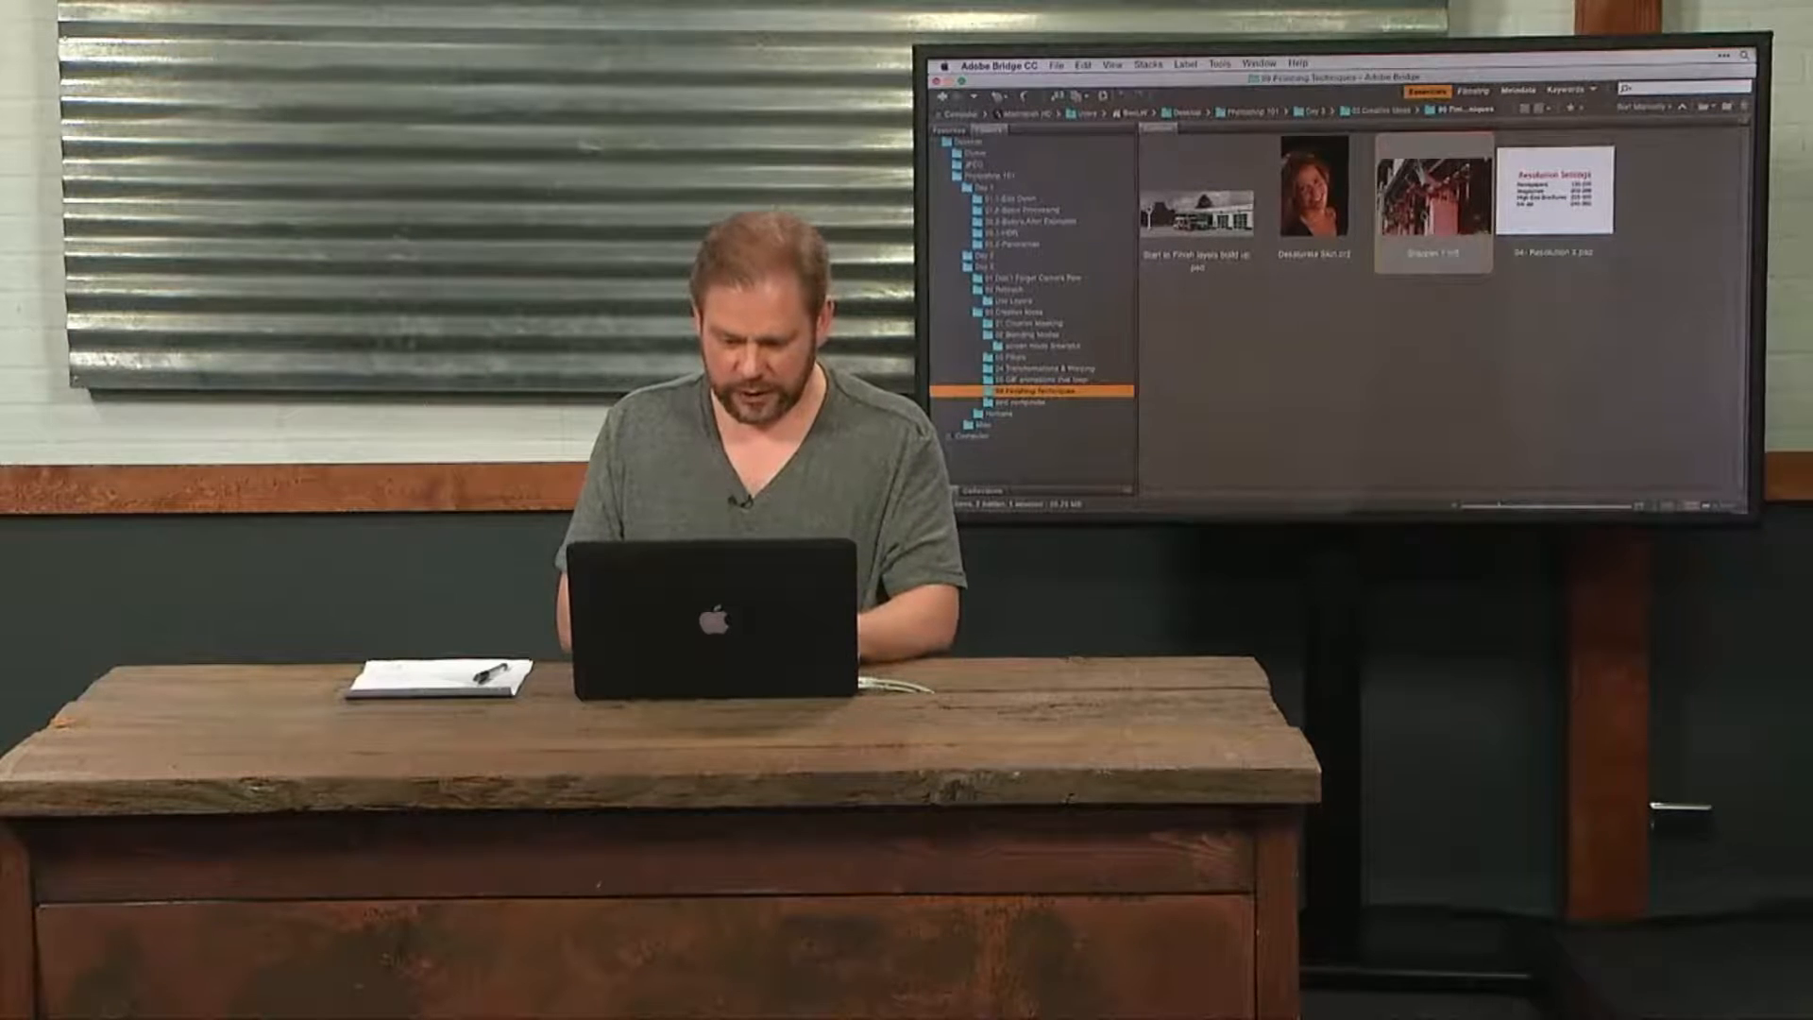
{"action": "double_click", "coordinate": [1432, 203]}
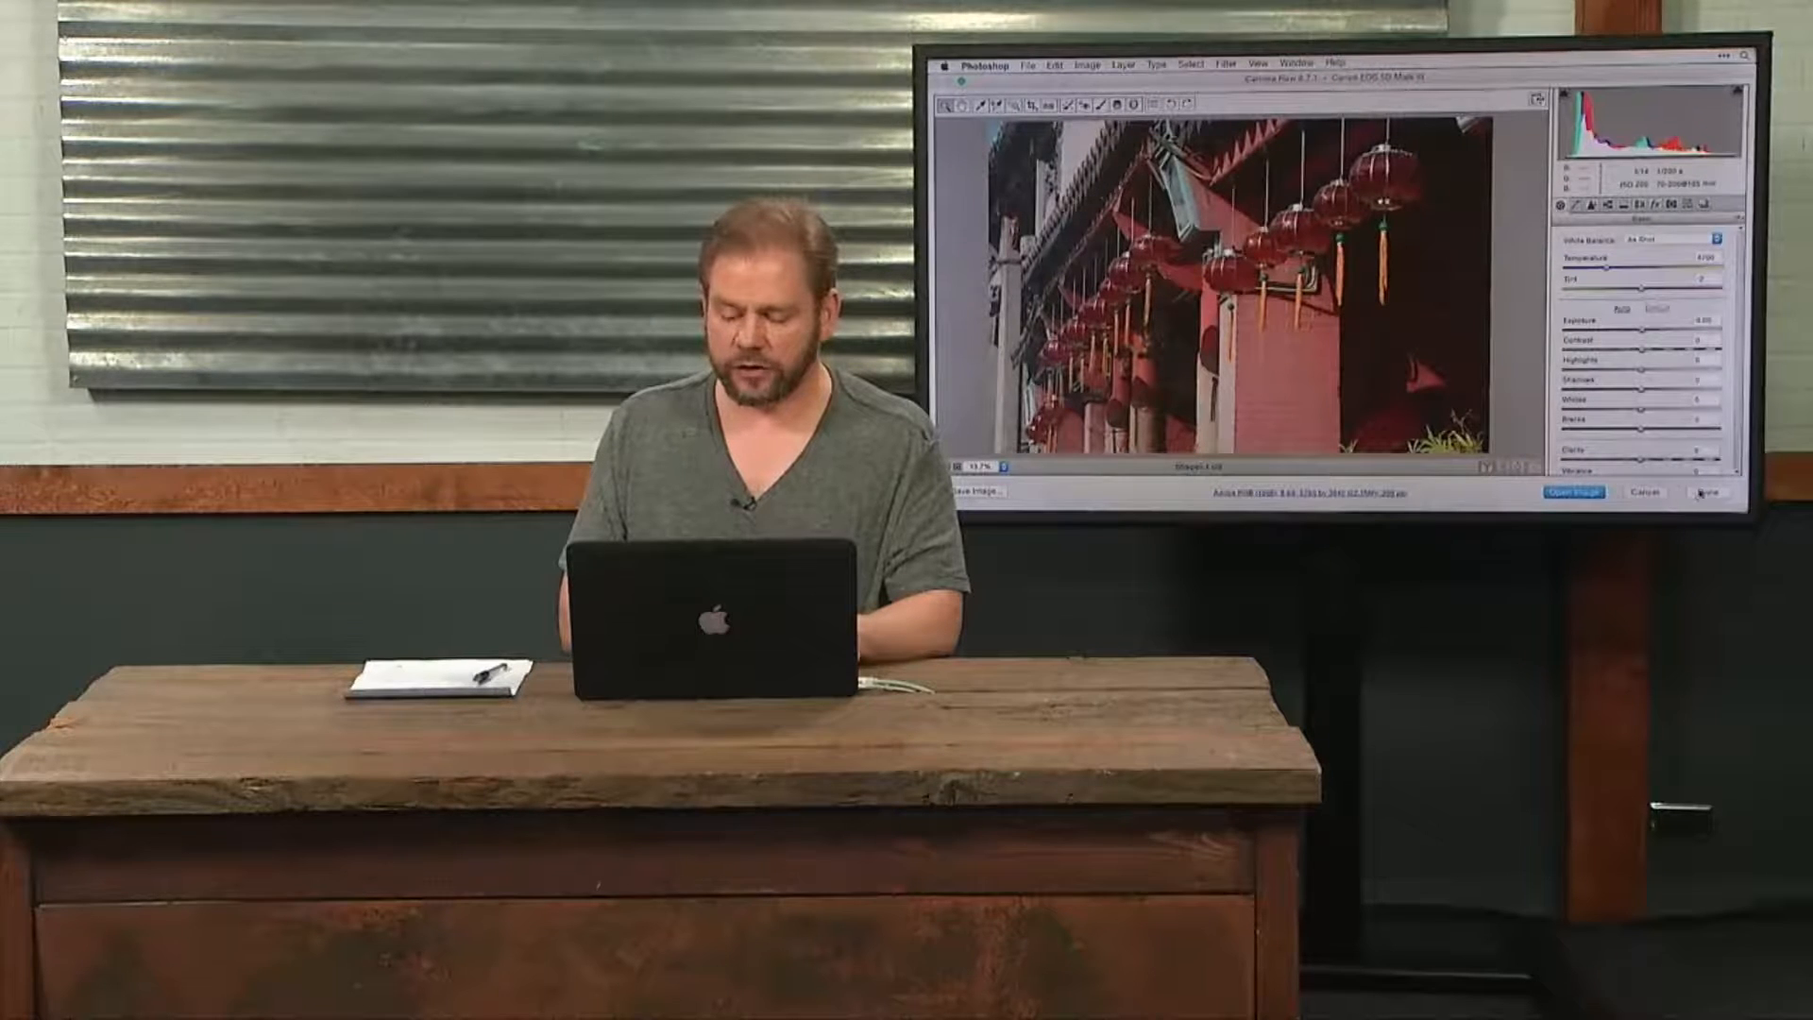
{"action": "left_click", "coordinate": [1699, 493]}
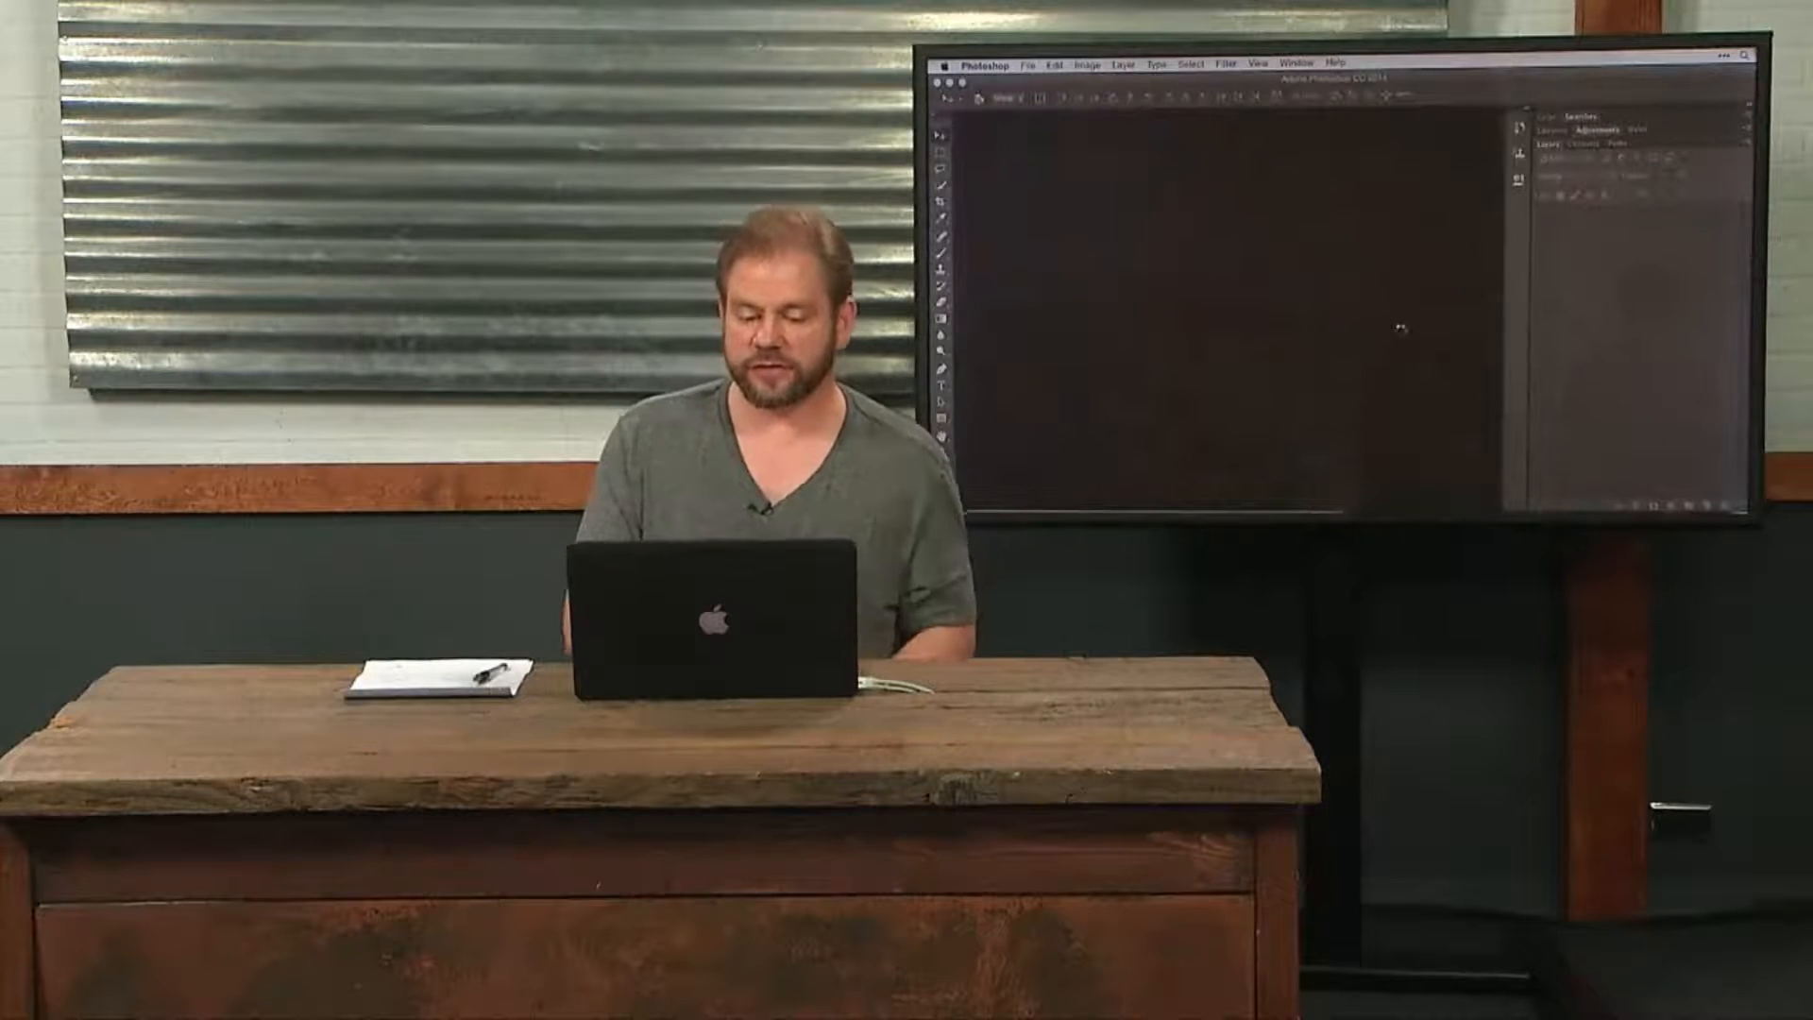
- Resize the lantern photo to a width of 10 inches, using inches as the unit
{"action": "left_click", "coordinate": [1088, 65]}
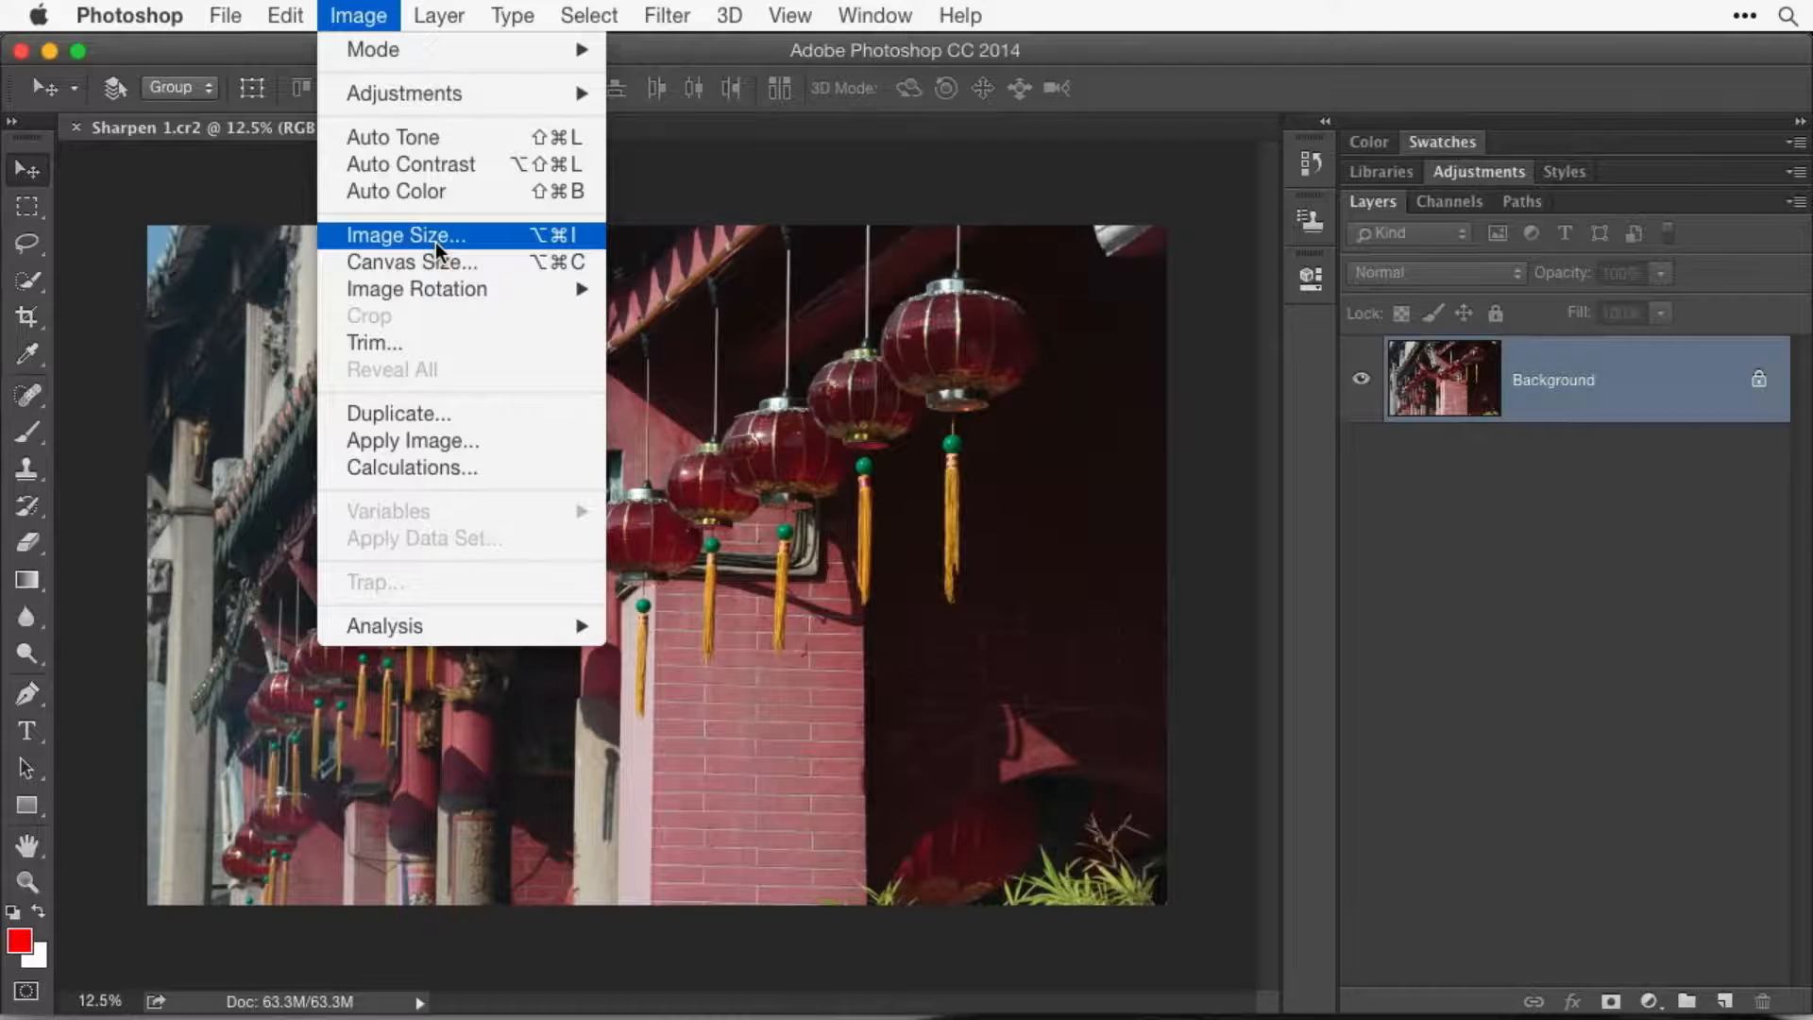
{"action": "left_click", "coordinate": [435, 236]}
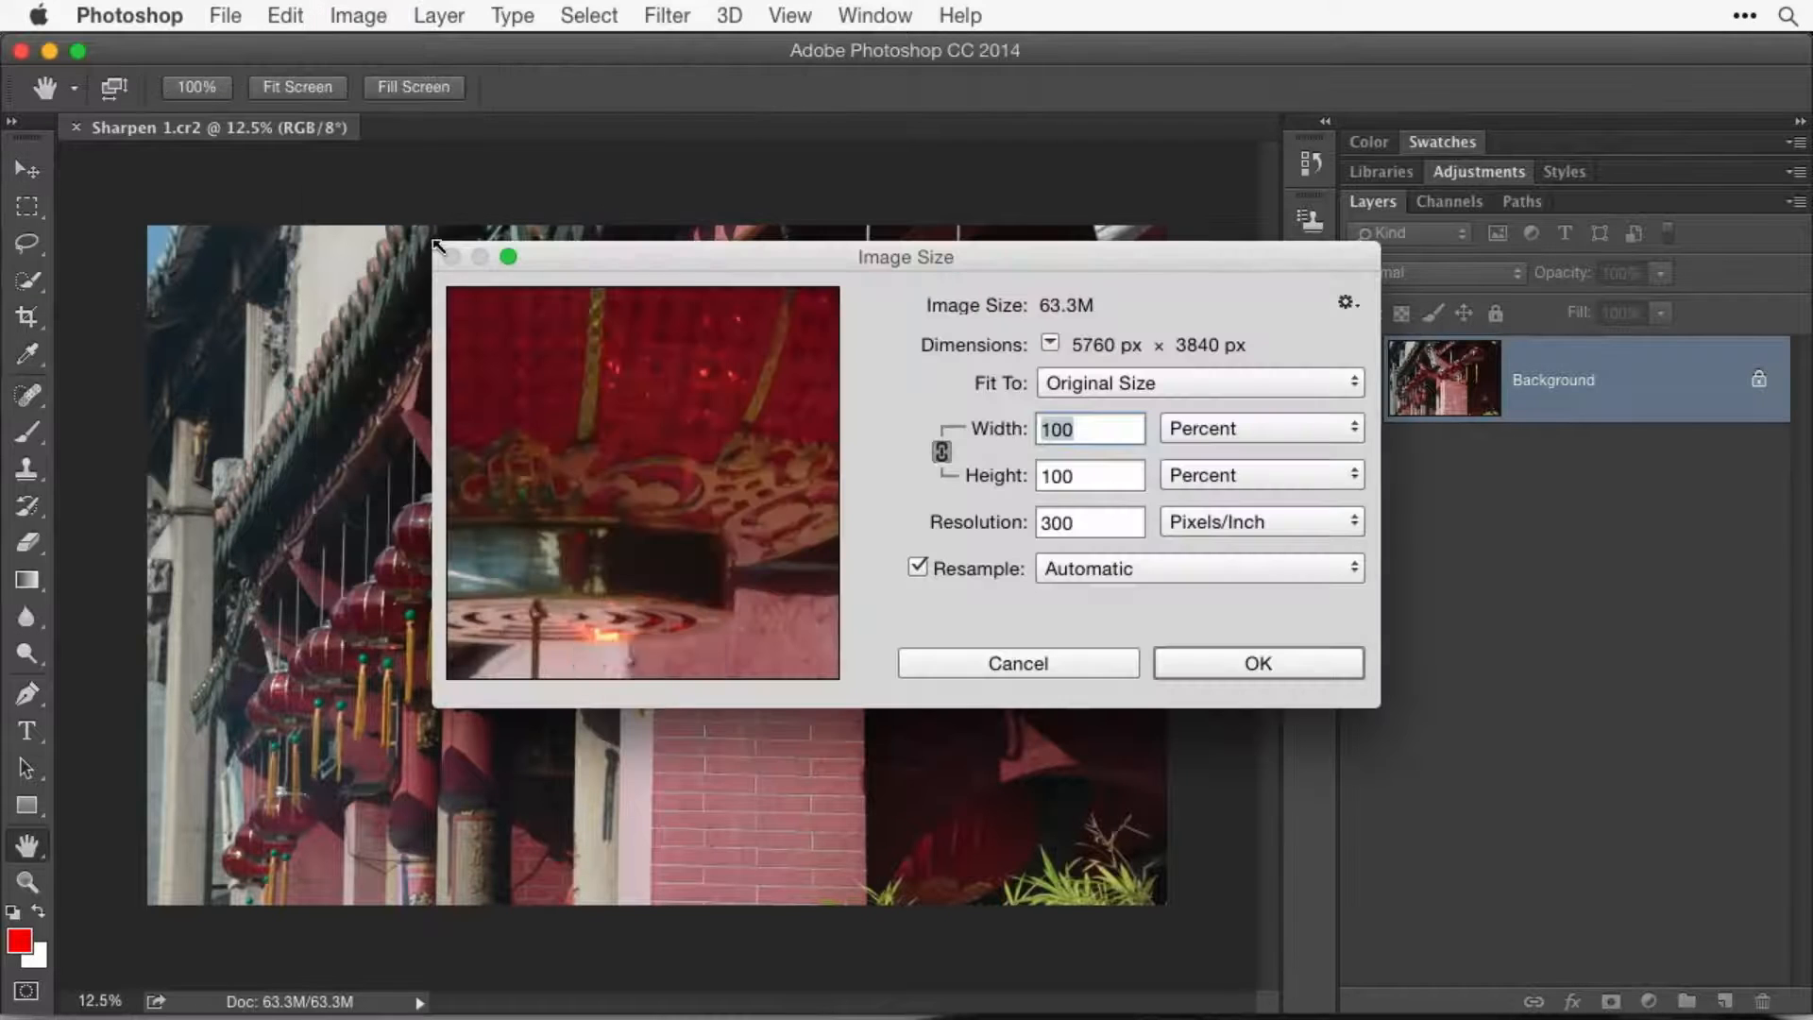
{"action": "left_click", "coordinate": [1192, 428]}
{"action": "left_click", "coordinate": [1201, 465]}
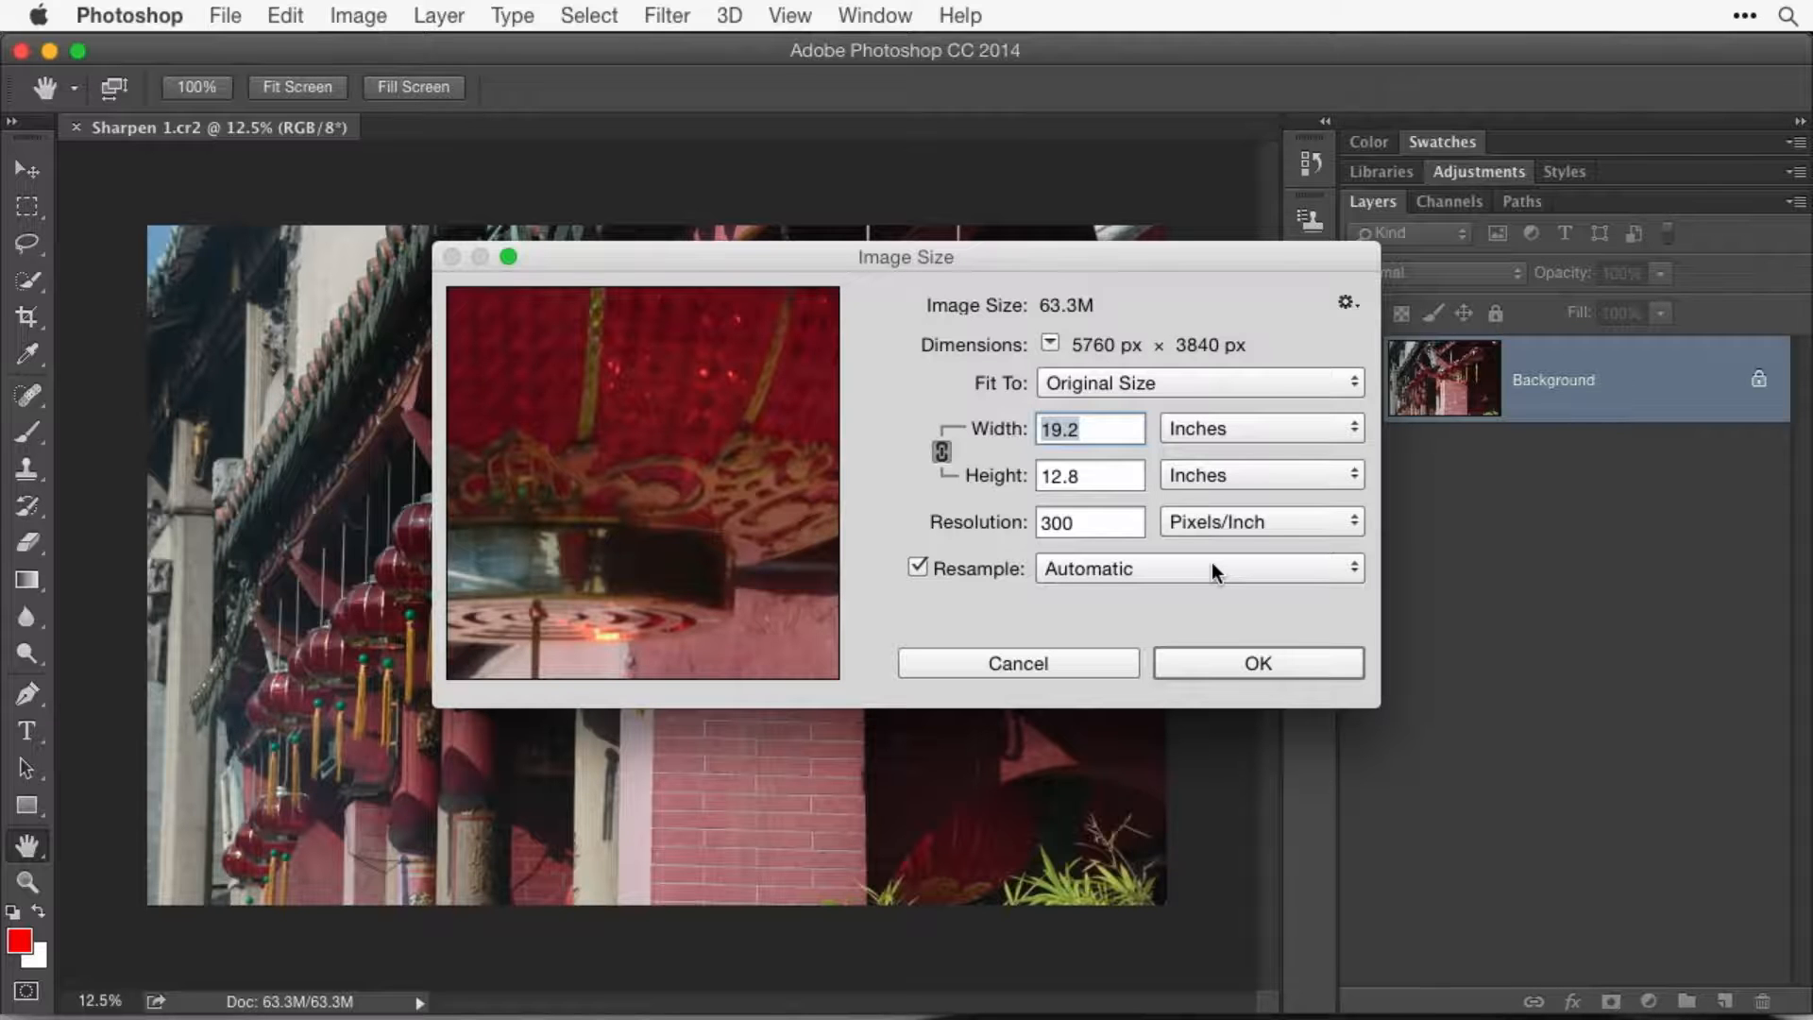
{"action": "type", "text": "8"}
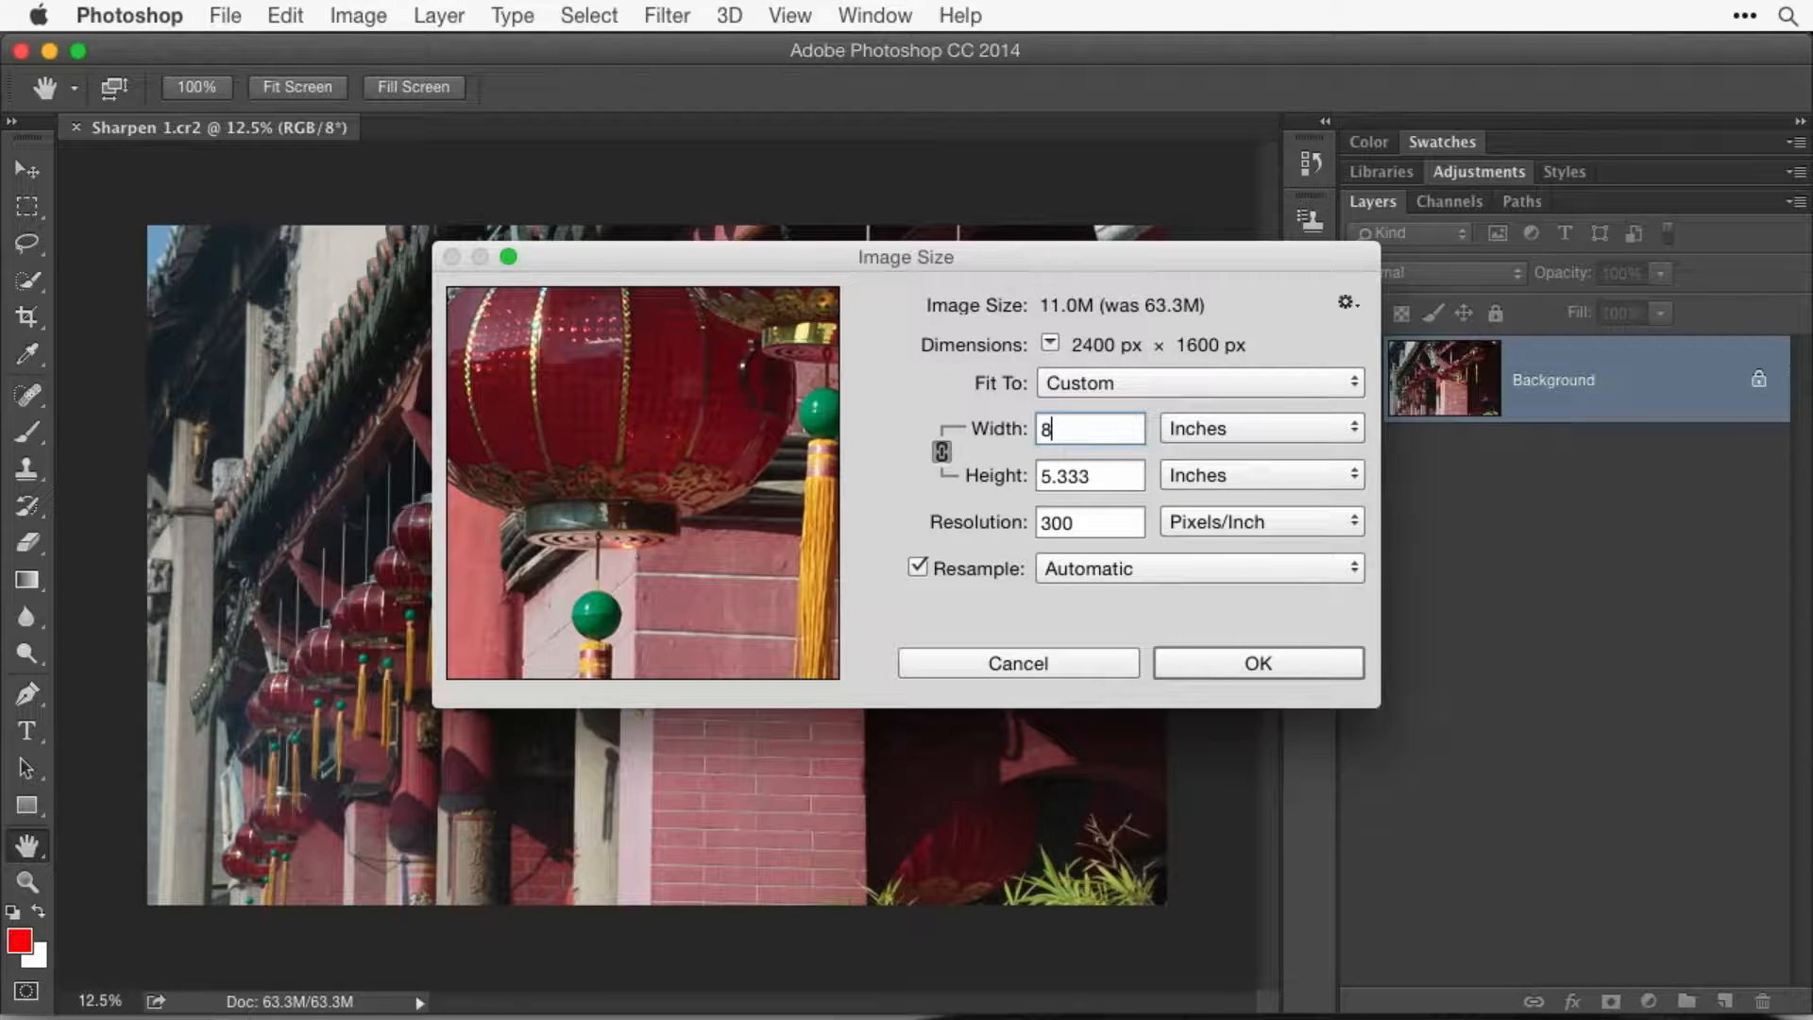
{"action": "key", "text": "BackSpace"}
{"action": "type", "text": "10"}
{"action": "left_click", "coordinate": [1256, 669]}
{"action": "key", "text": "v"}
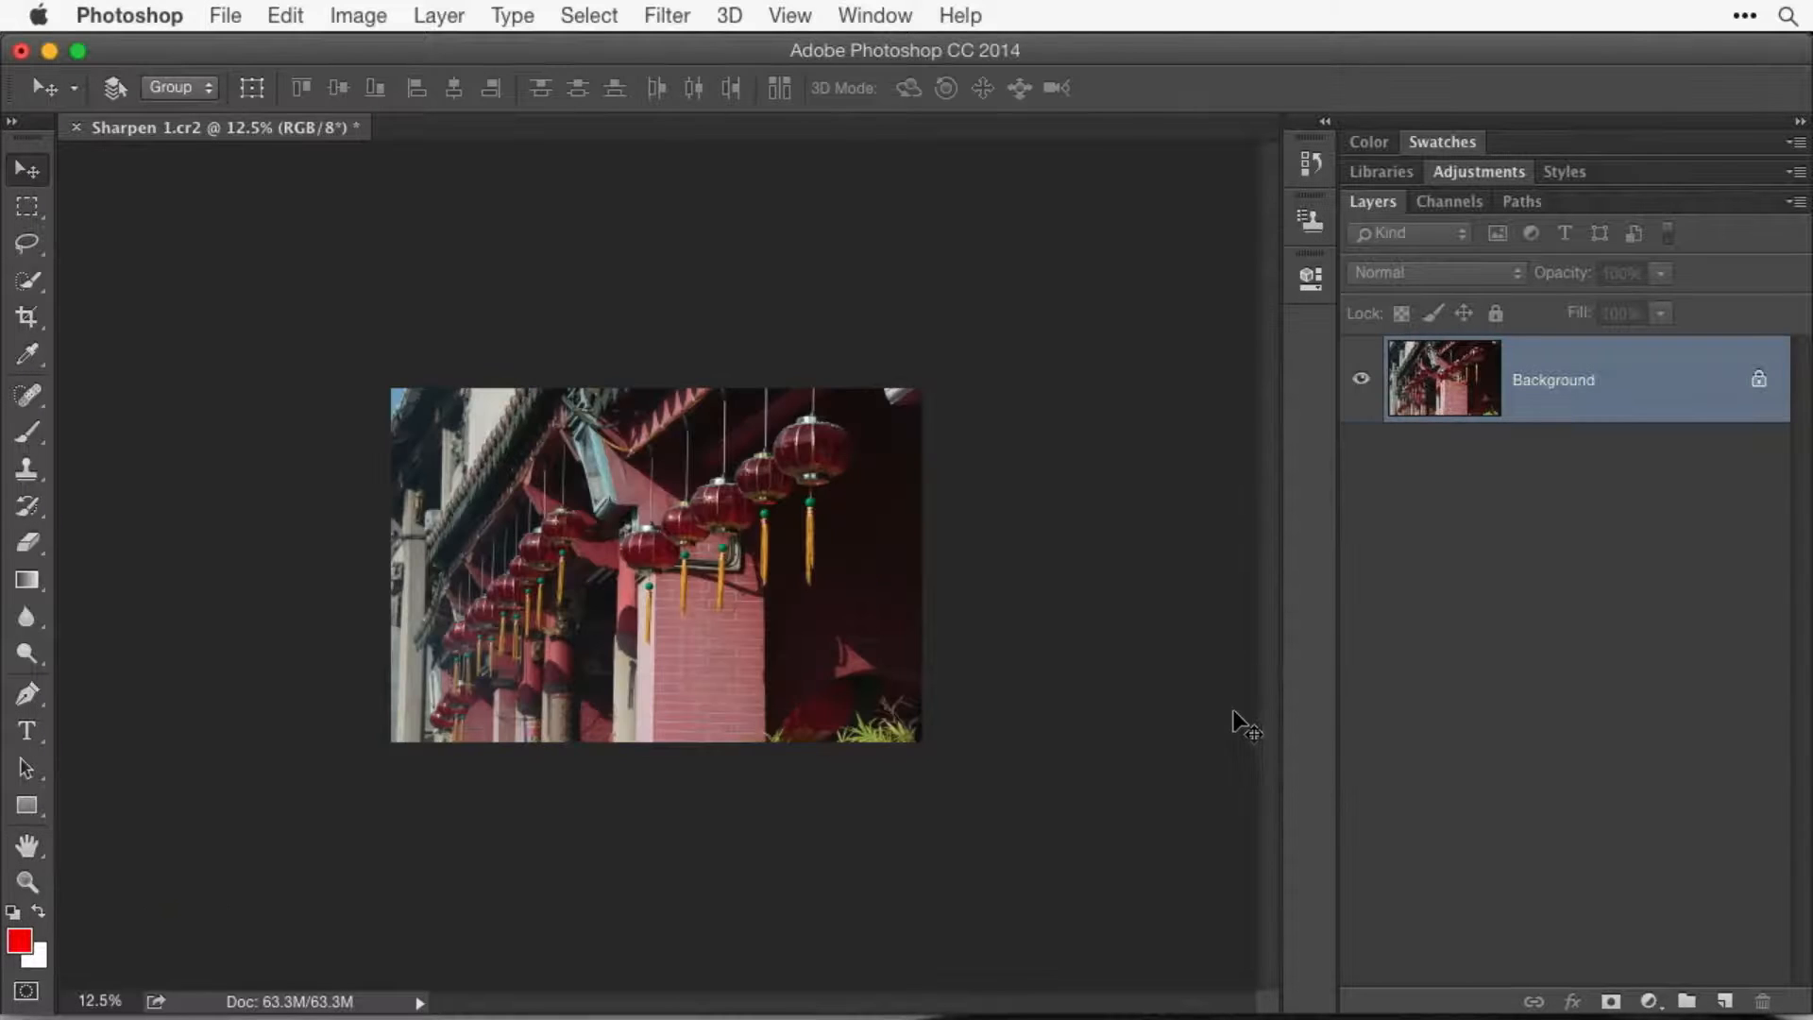
- Try Smart Sharpen on the lantern photo with an Amount of 284%, checking the lanterns in a 50% preview
{"action": "key", "text": "super+0"}
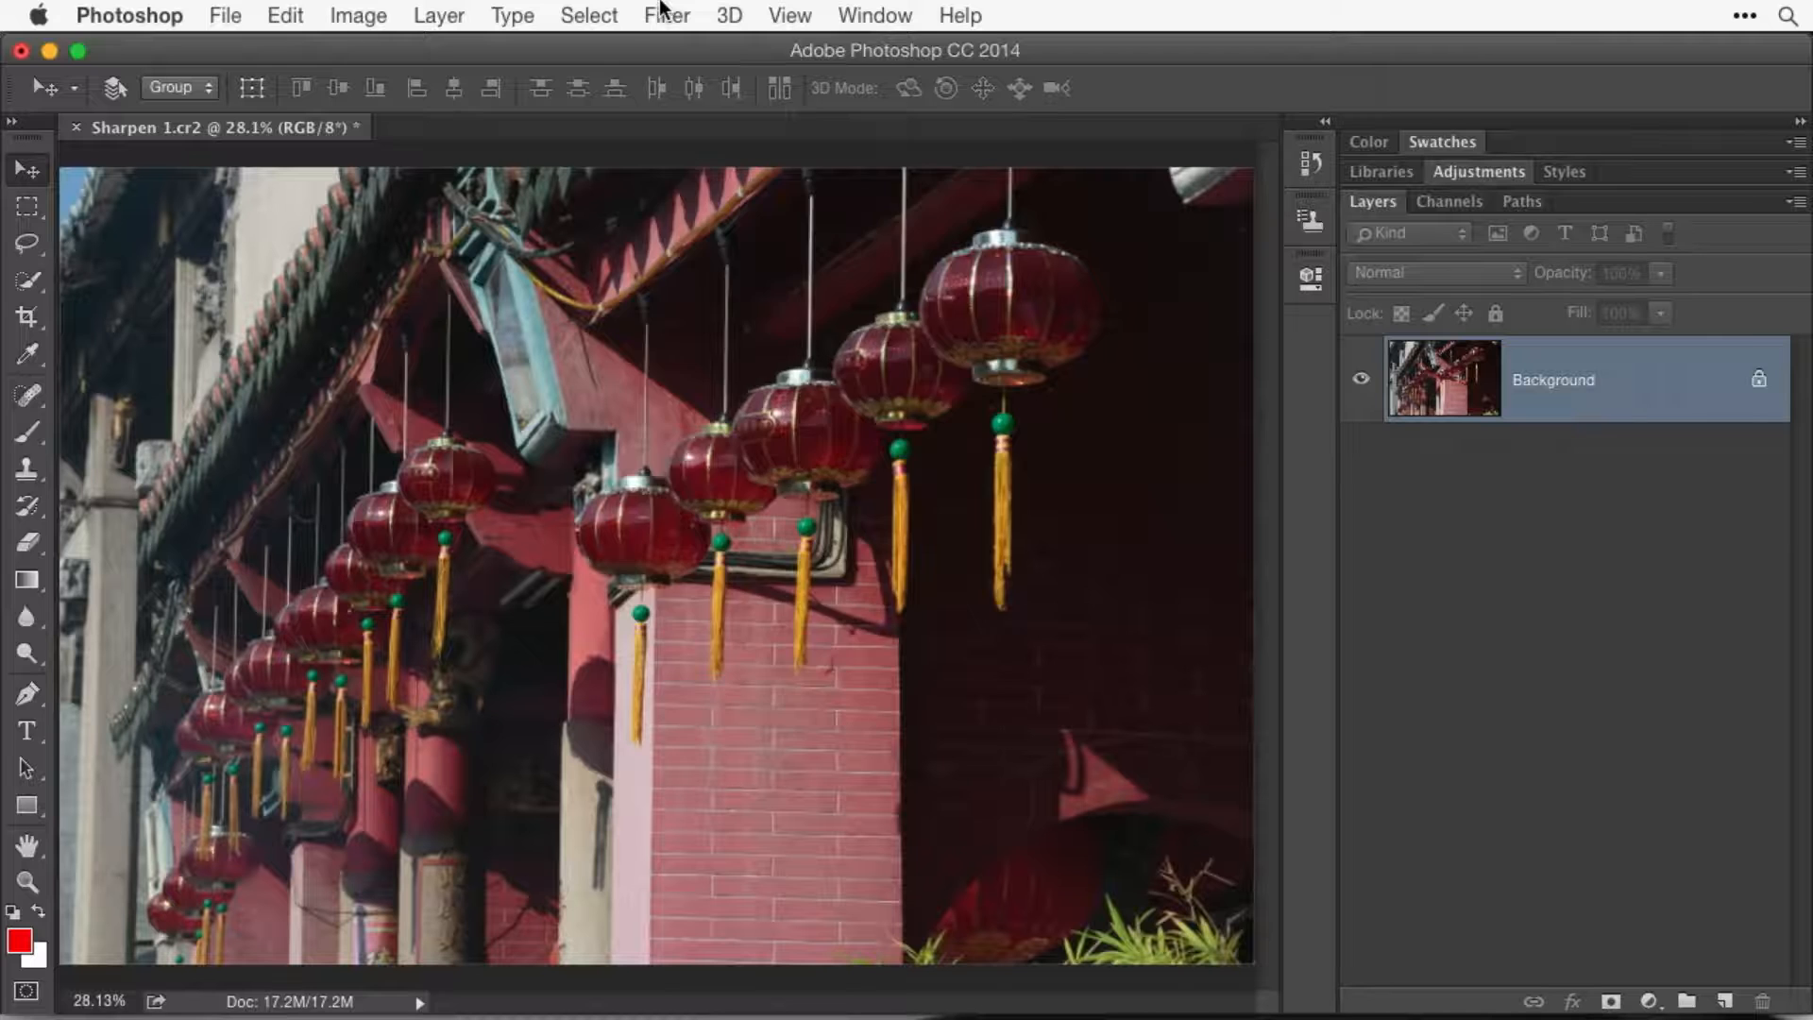
{"action": "left_click", "coordinate": [665, 15]}
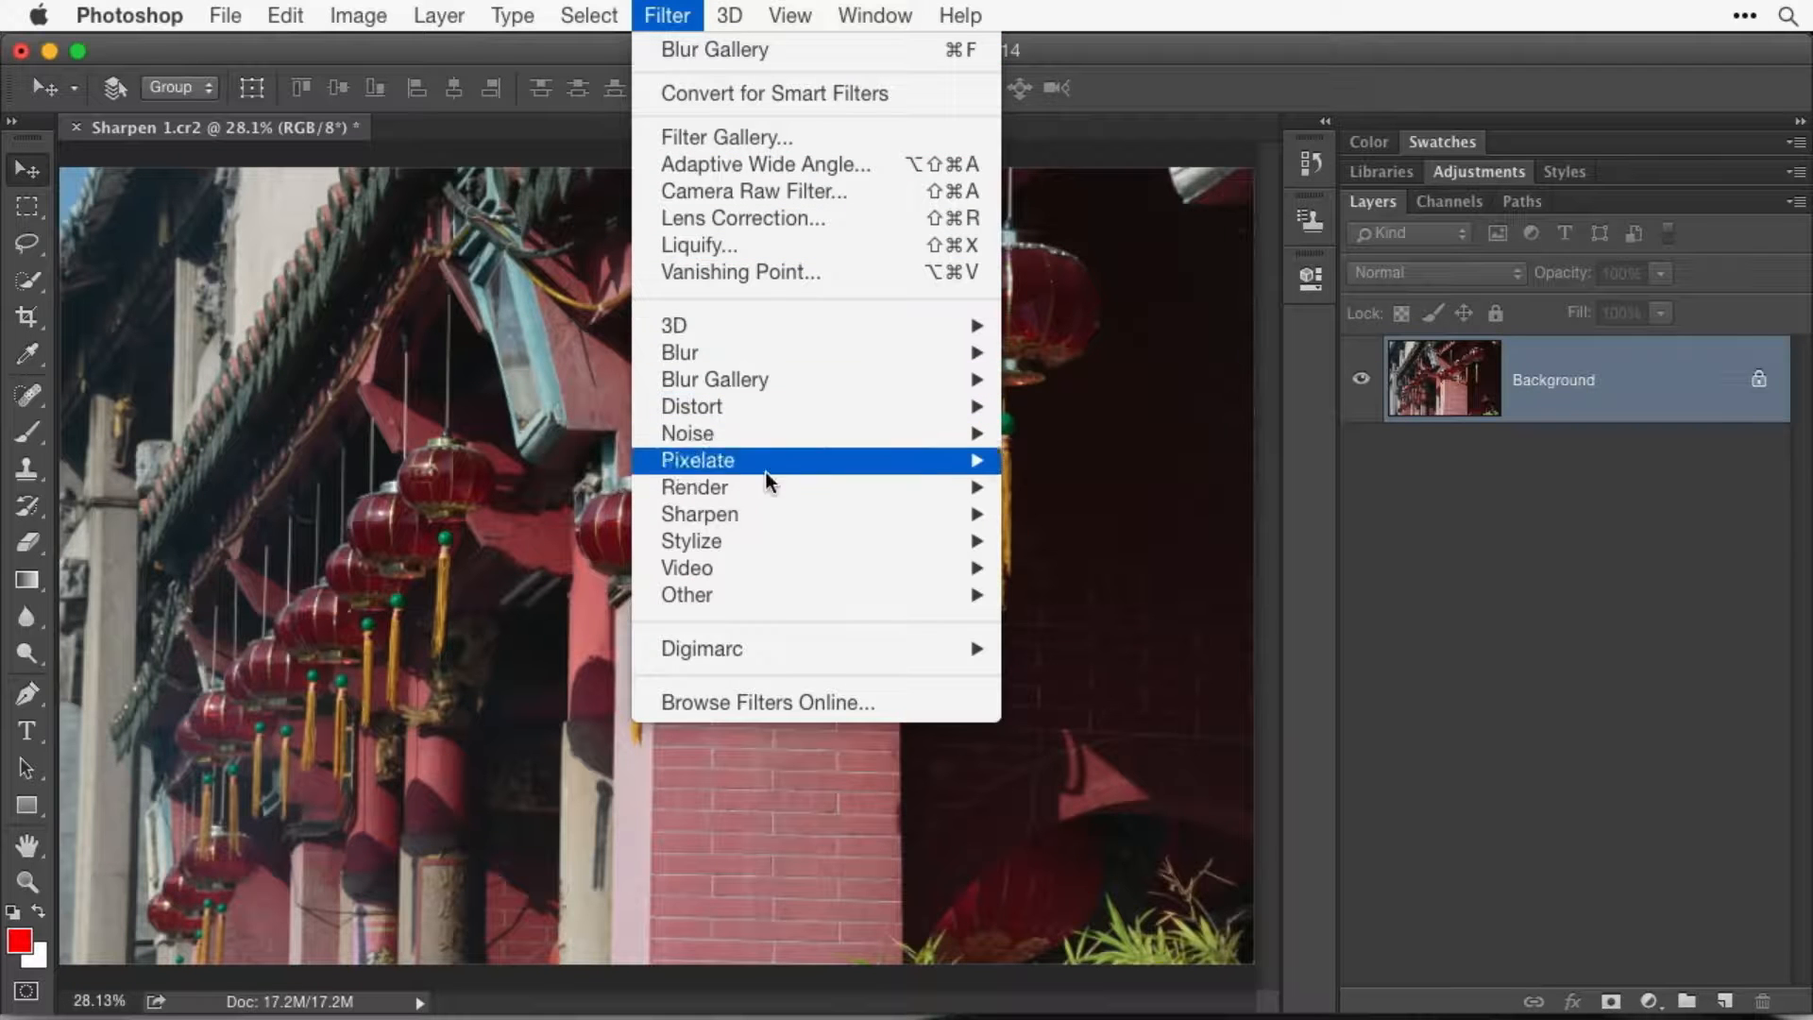
{"action": "mouse_move", "coordinate": [773, 517]}
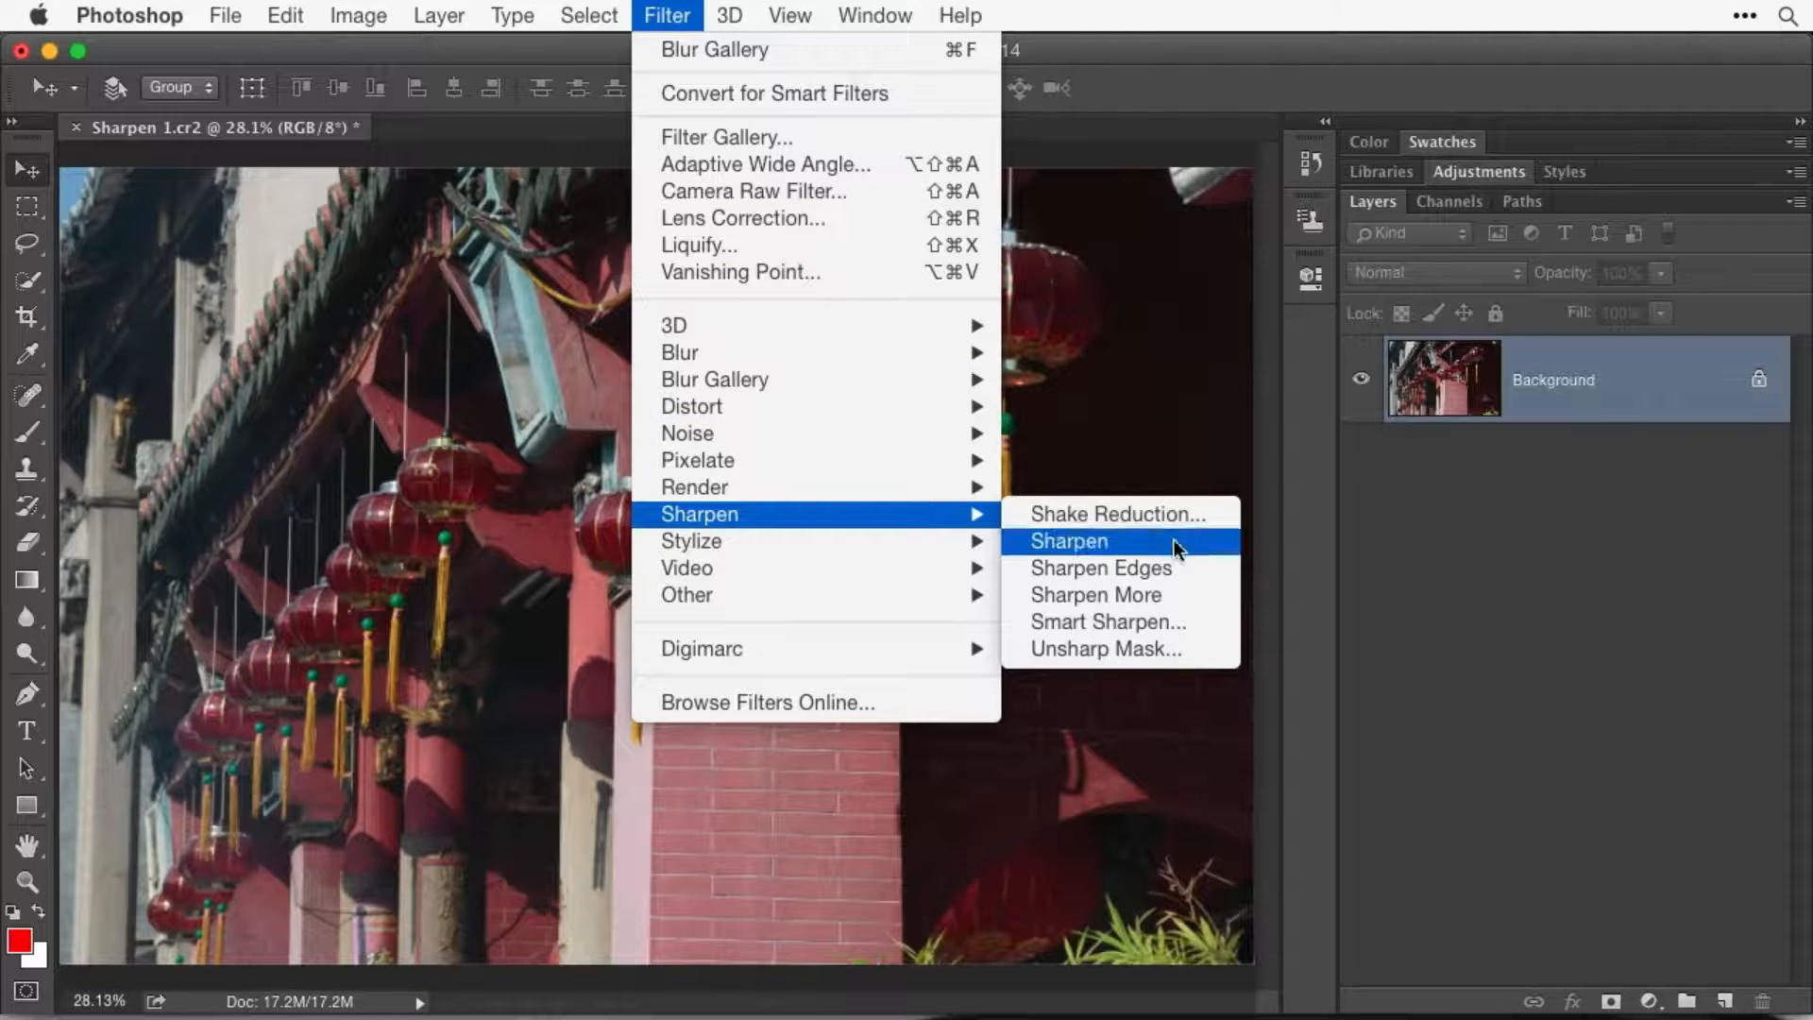
{"action": "left_click", "coordinate": [1203, 615]}
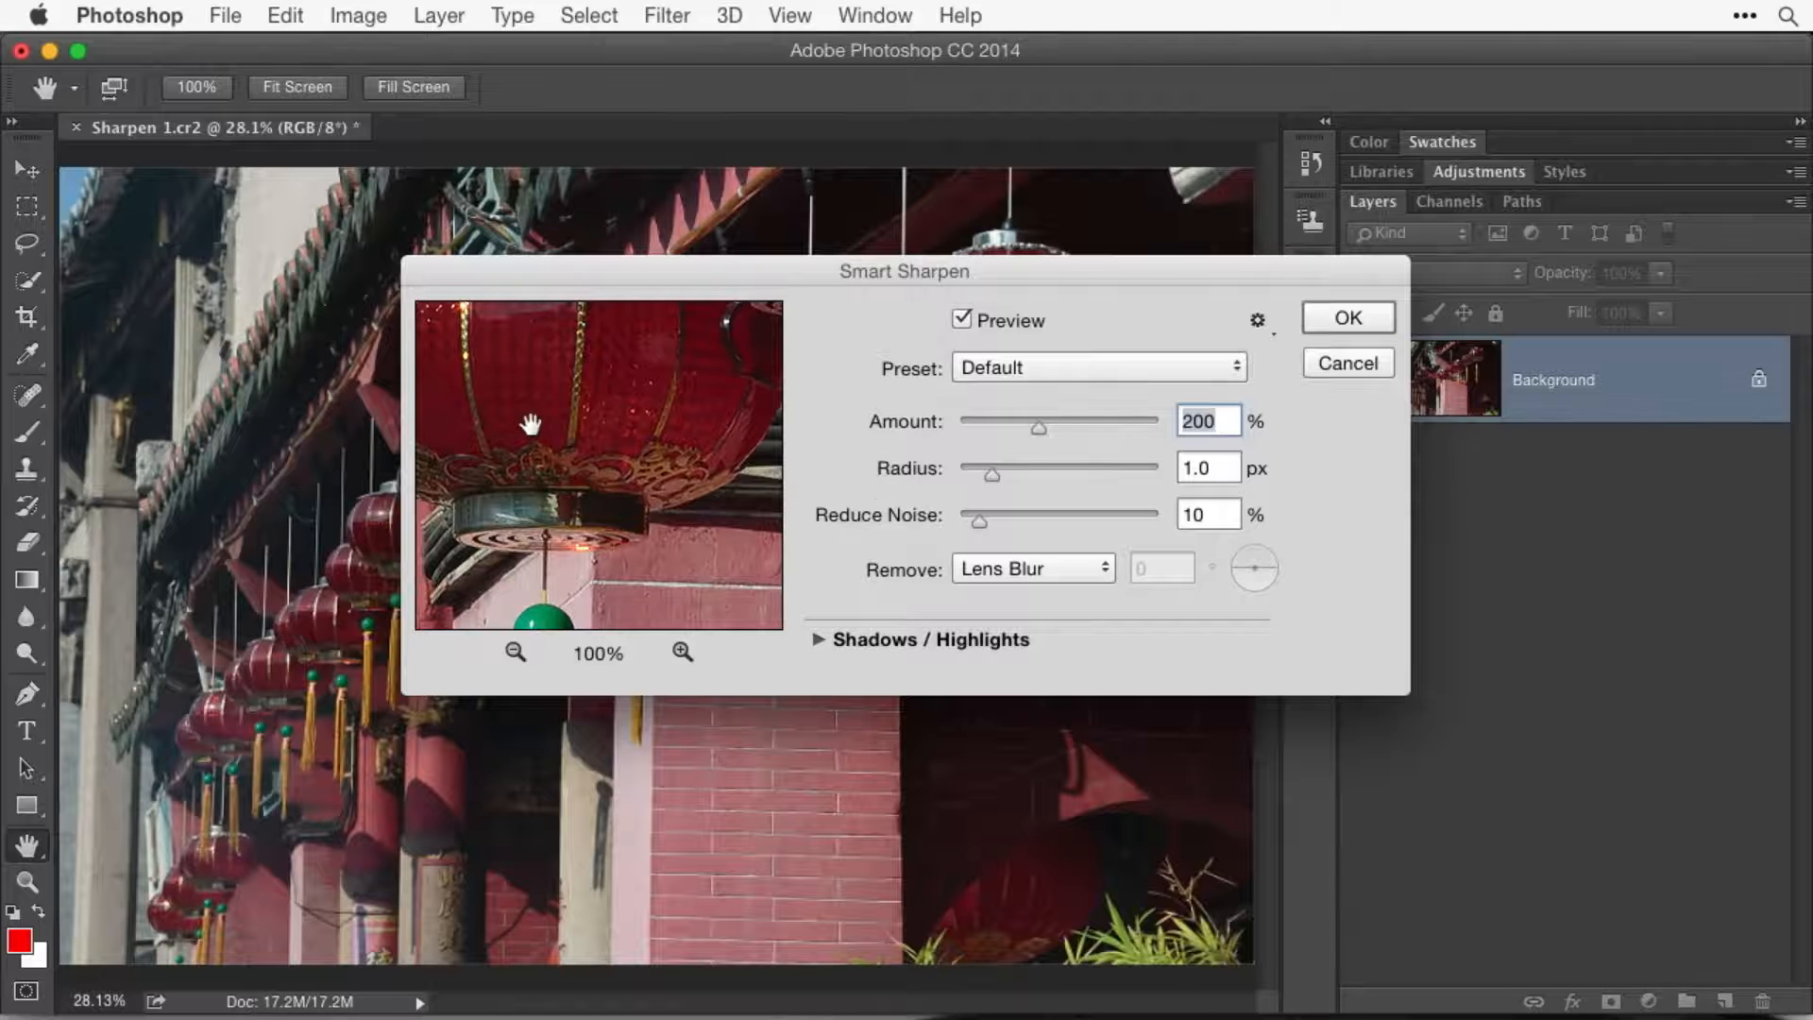
{"action": "left_click_drag", "start_coordinate": [522, 418], "coordinate": [699, 395]}
{"action": "left_click_drag", "start_coordinate": [675, 491], "coordinate": [576, 453]}
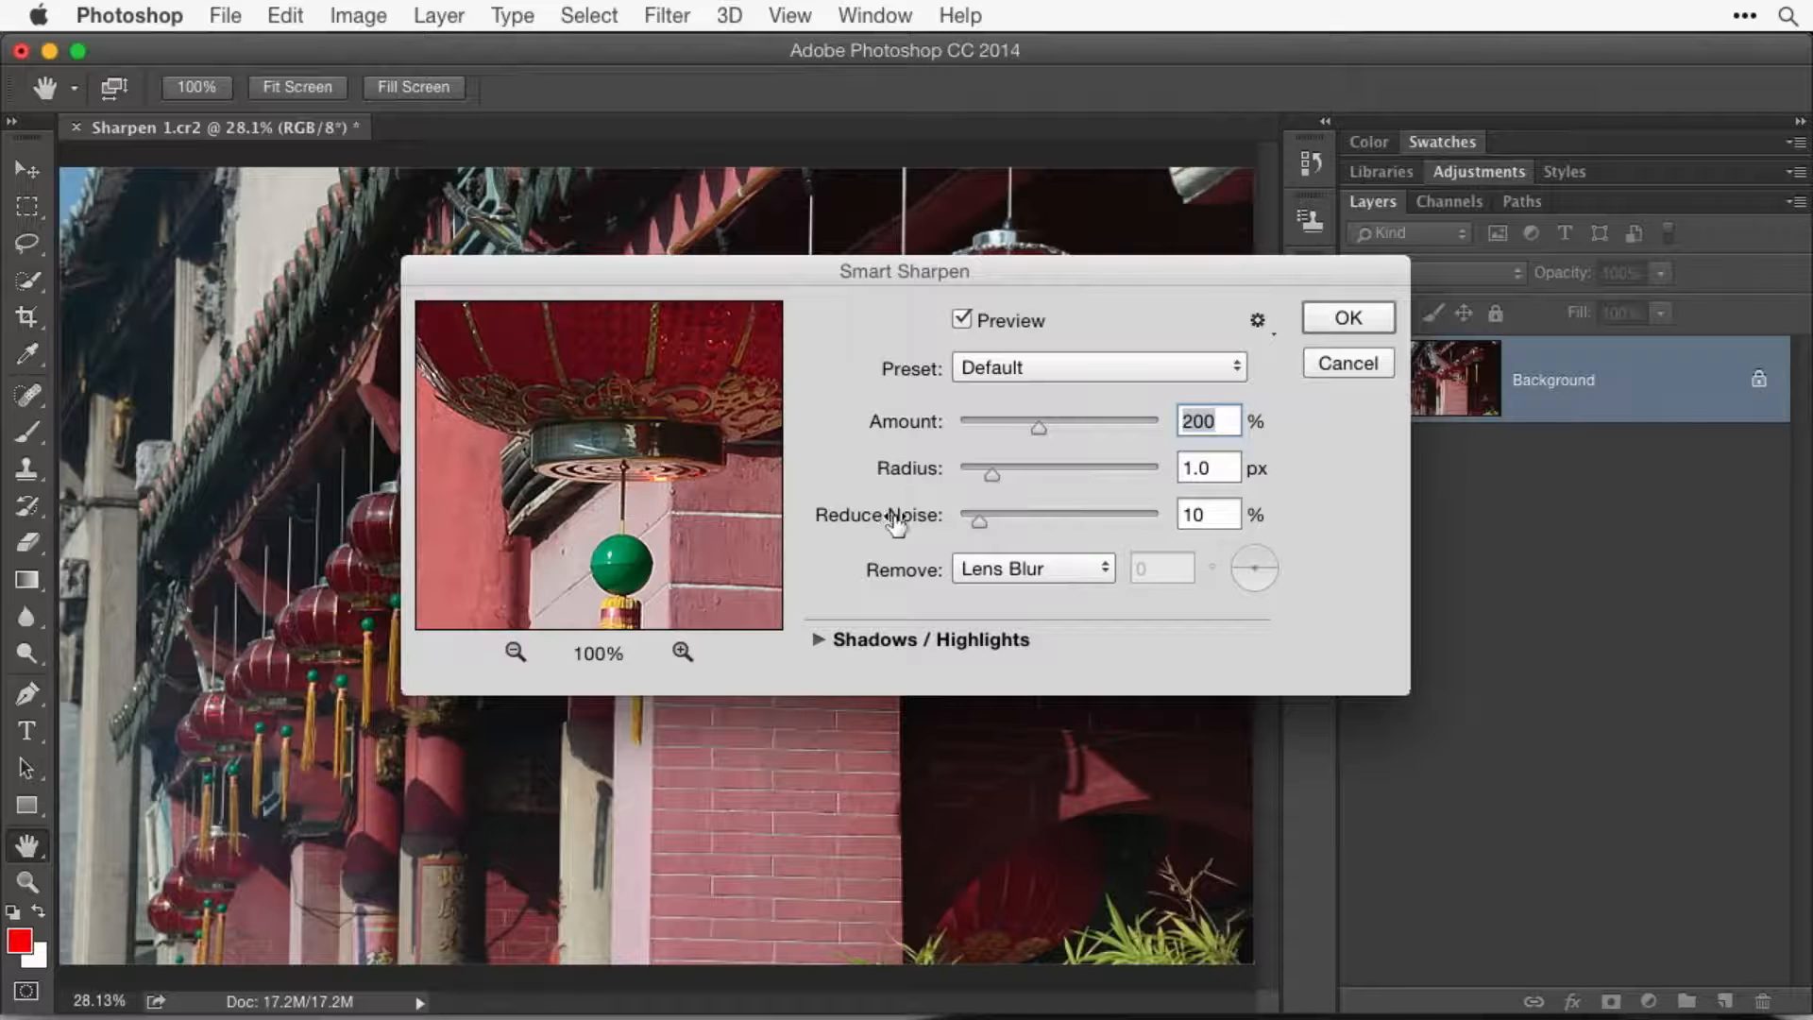
{"action": "left_click_drag", "start_coordinate": [708, 482], "coordinate": [760, 482]}
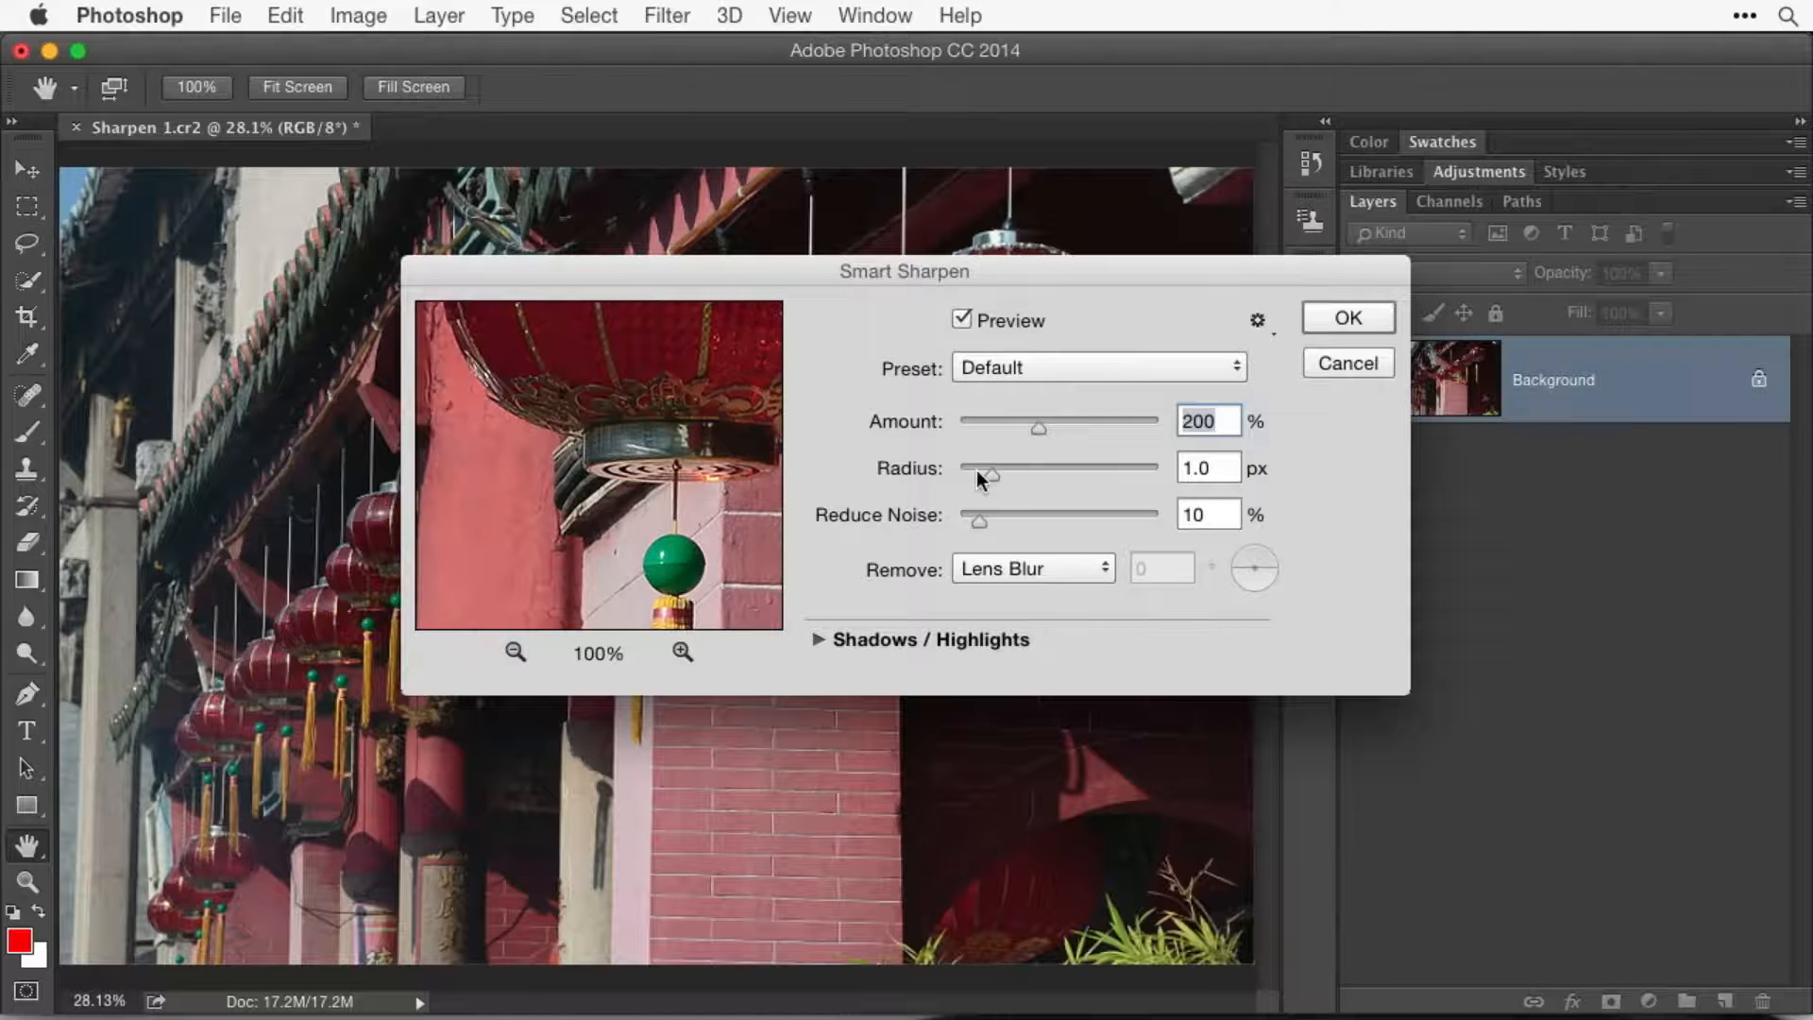
{"action": "left_click_drag", "start_coordinate": [1039, 433], "coordinate": [1073, 427]}
{"action": "left_click", "coordinate": [514, 651]}
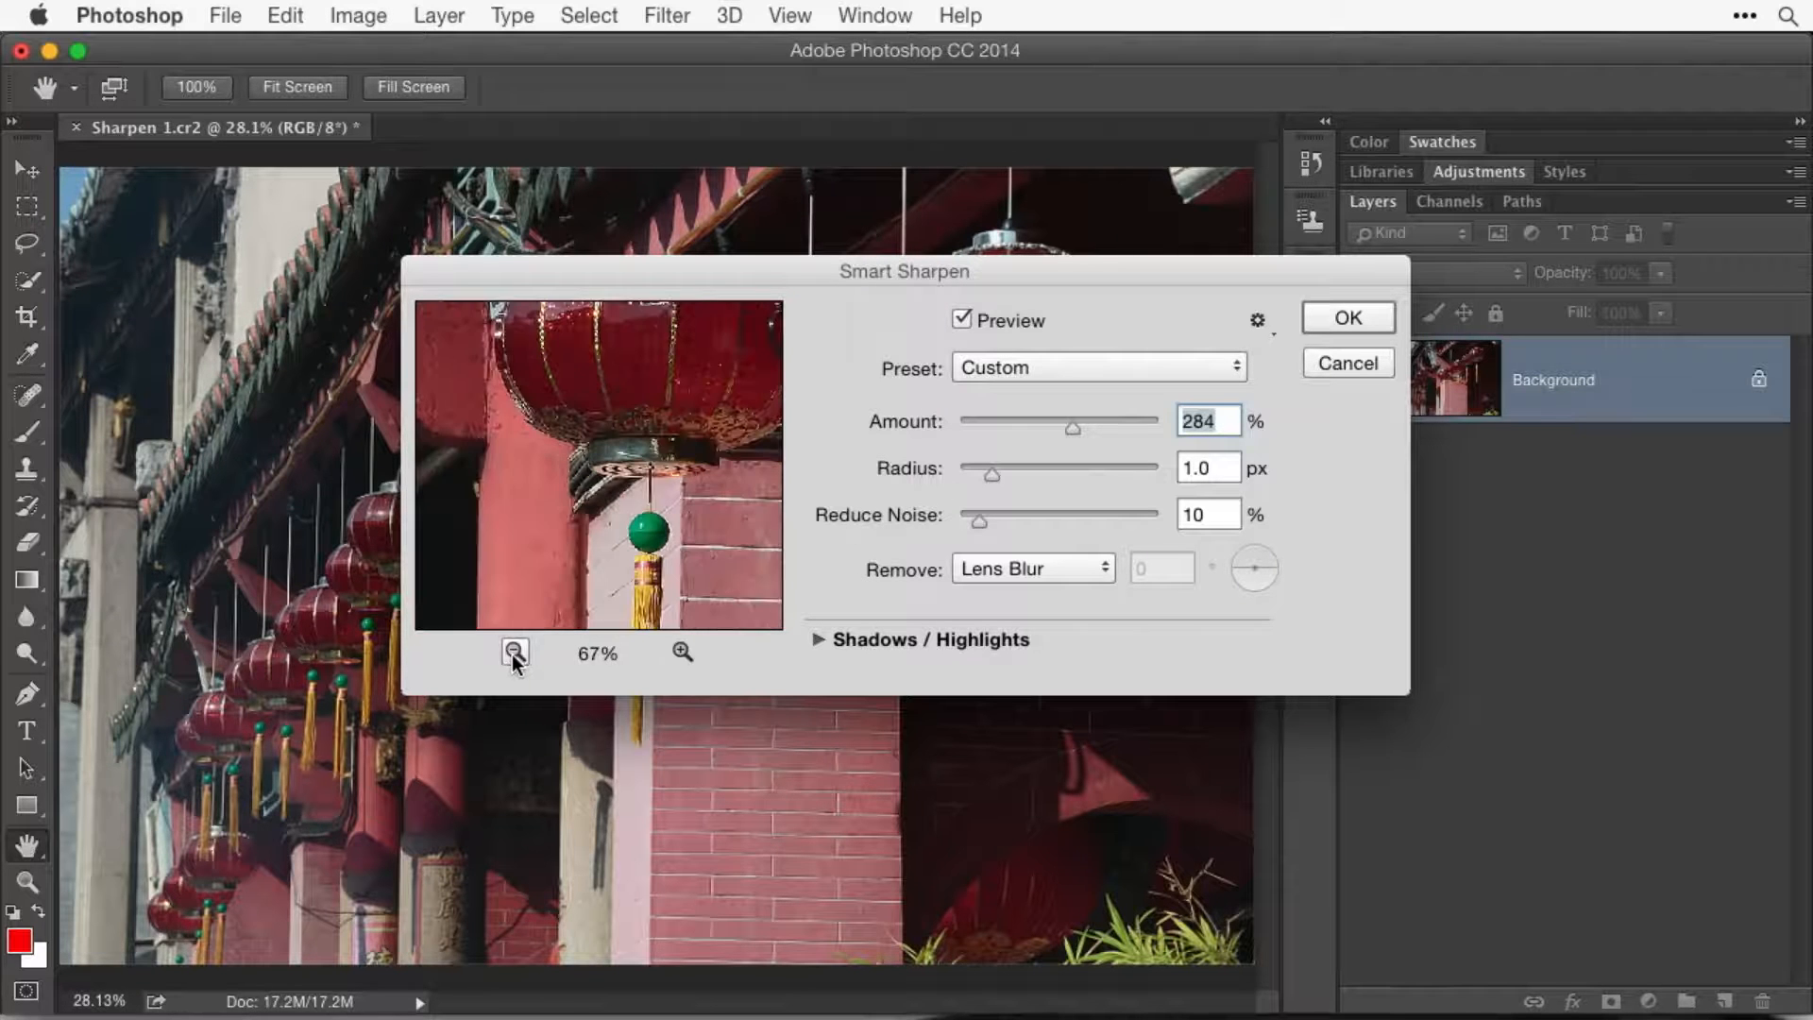
{"action": "left_click", "coordinate": [514, 652]}
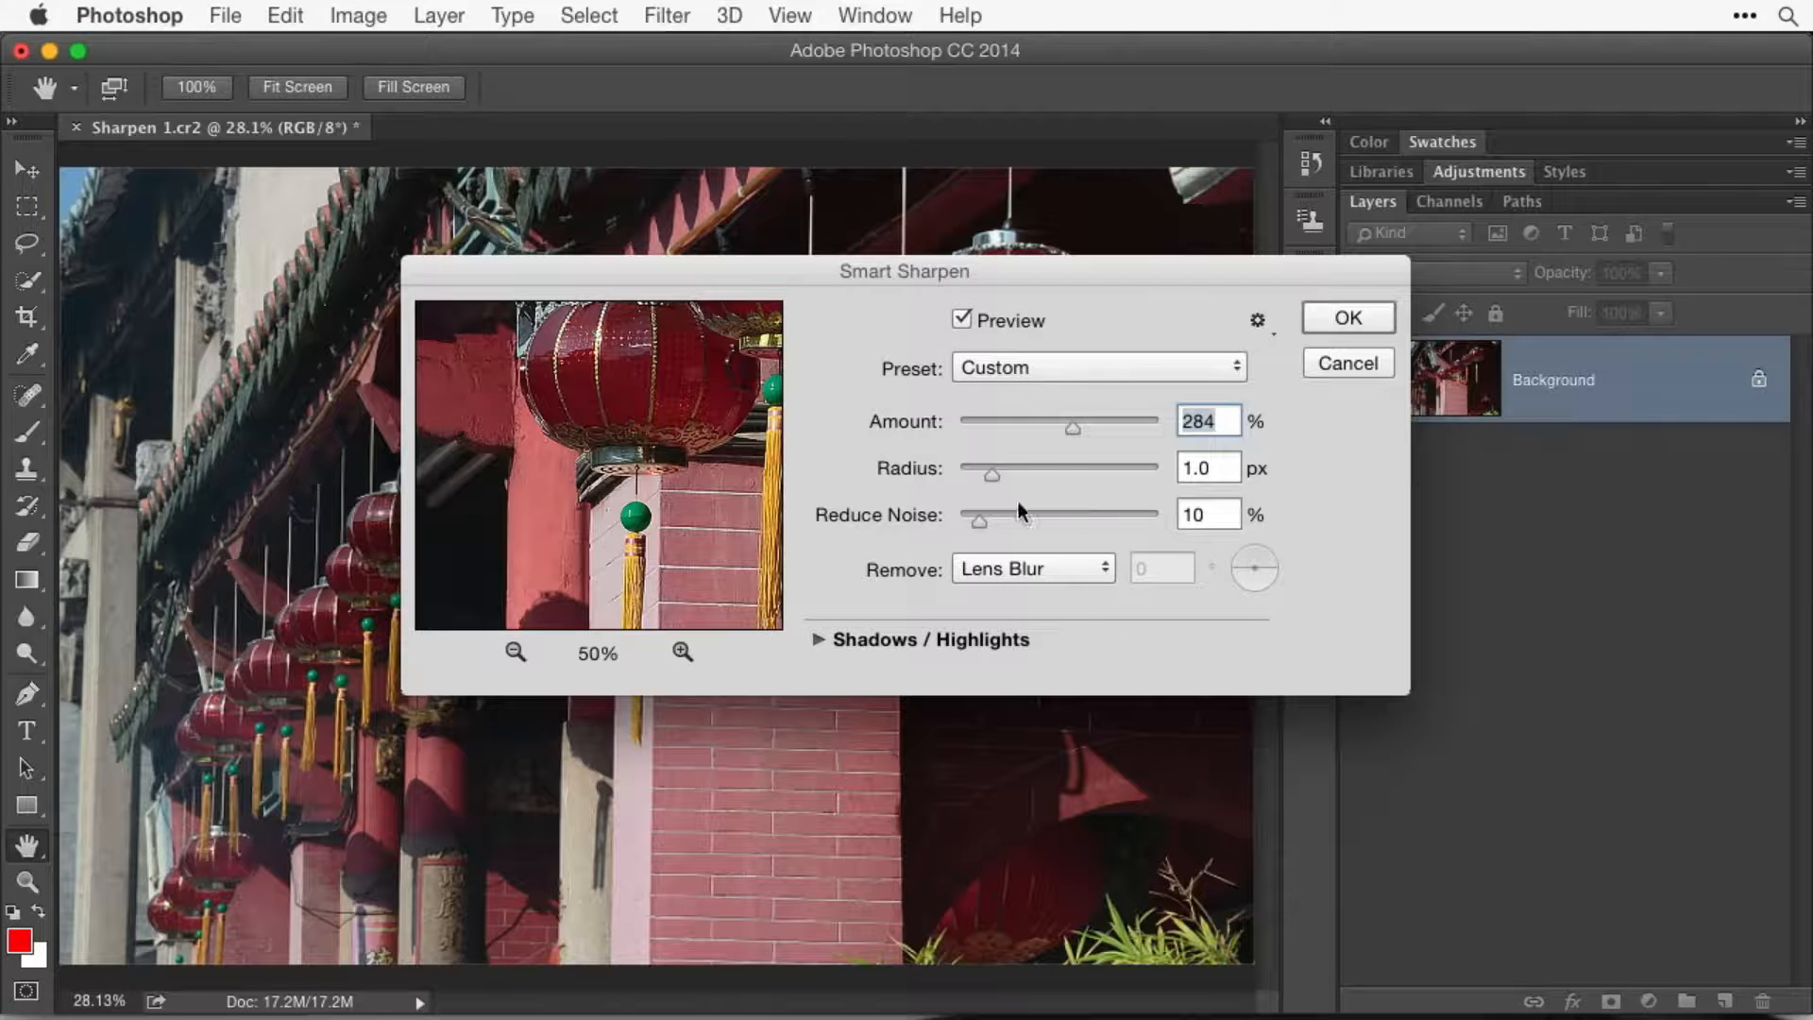
- Try Smart Sharpen with an Amount of 209% and a Radius of 1.5 px, and close the photo
{"action": "left_click_drag", "start_coordinate": [1072, 429], "coordinate": [996, 474]}
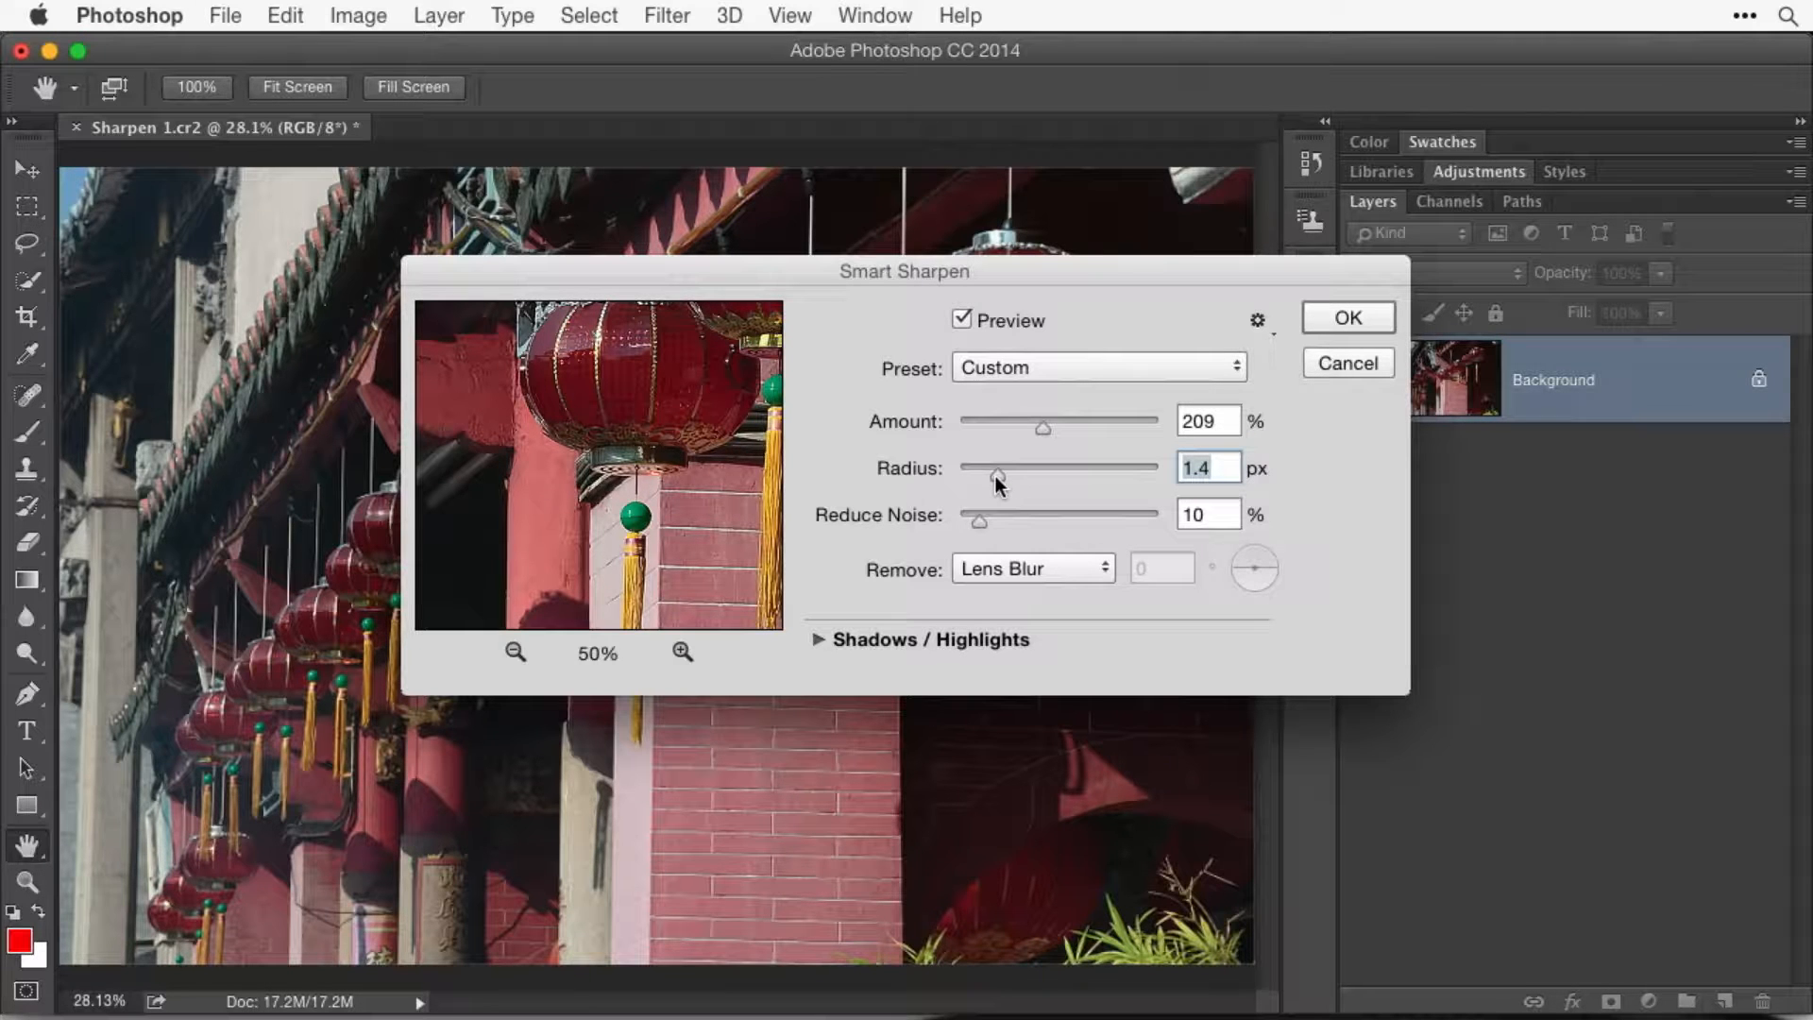
{"action": "left_click_drag", "start_coordinate": [994, 474], "coordinate": [999, 477]}
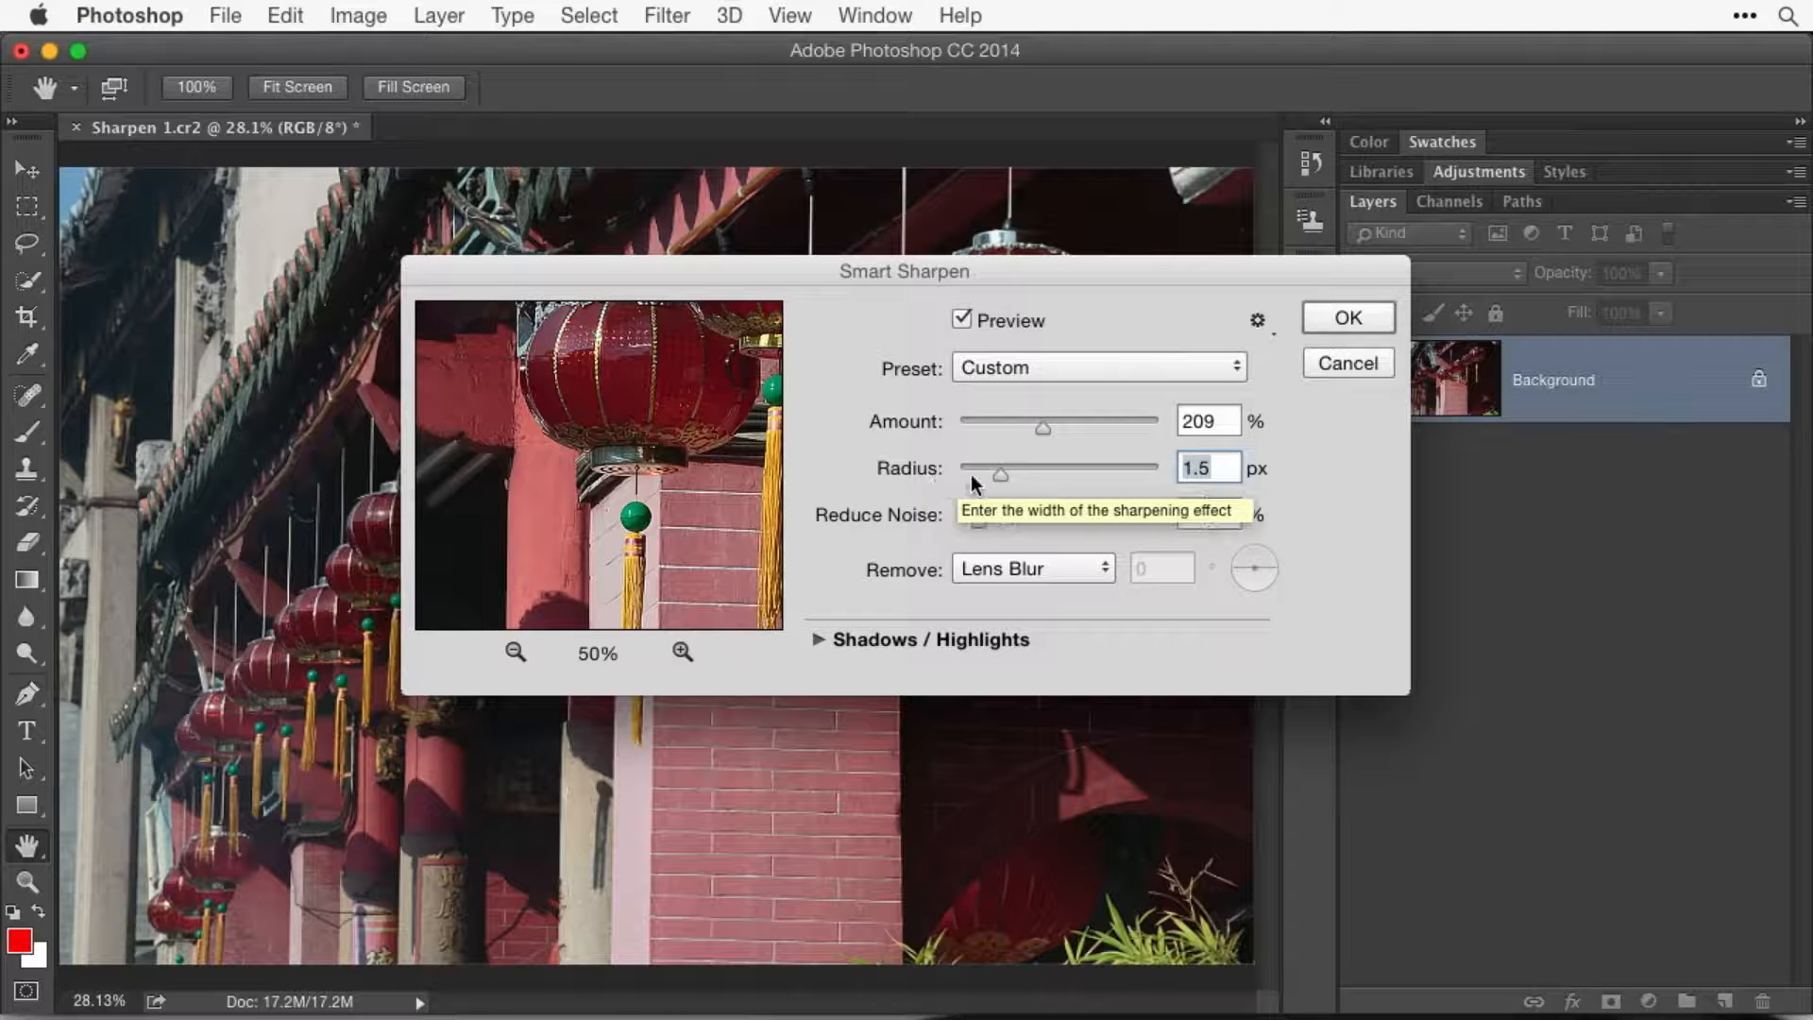
{"action": "left_click_drag", "start_coordinate": [672, 524], "coordinate": [620, 627]}
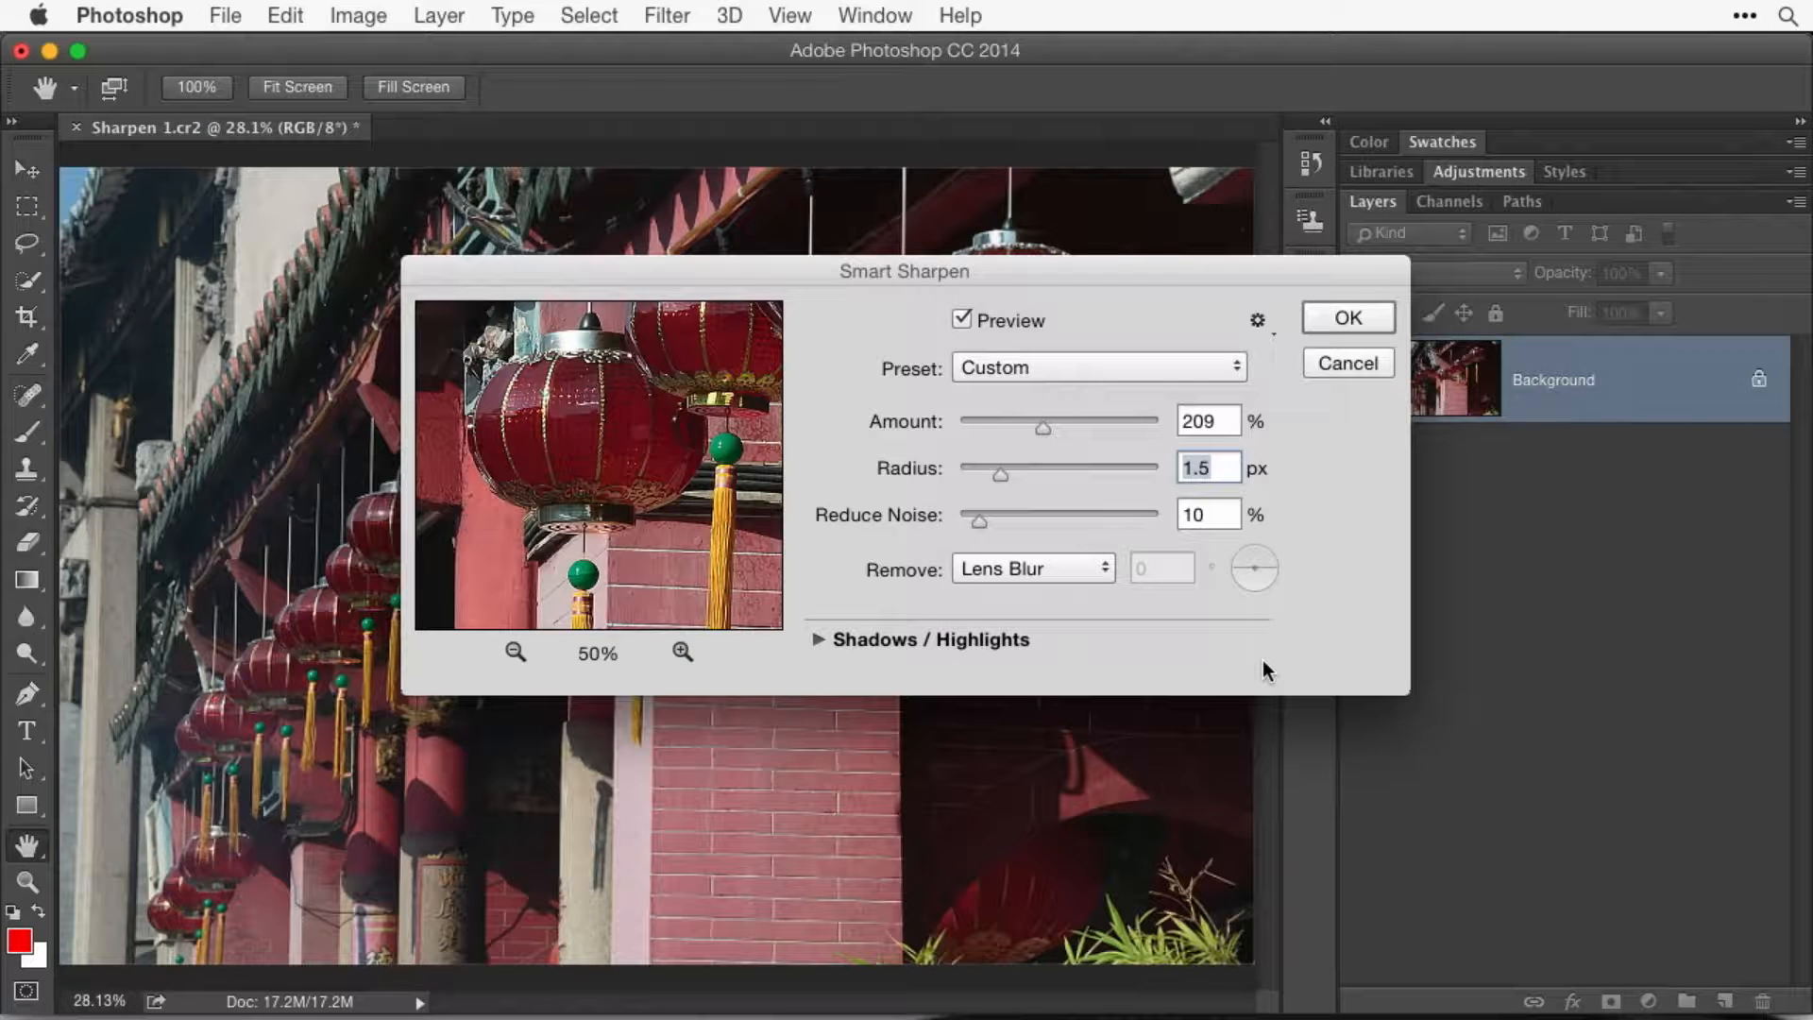
{"action": "left_click", "coordinate": [1335, 363]}
{"action": "key", "text": "super+w"}
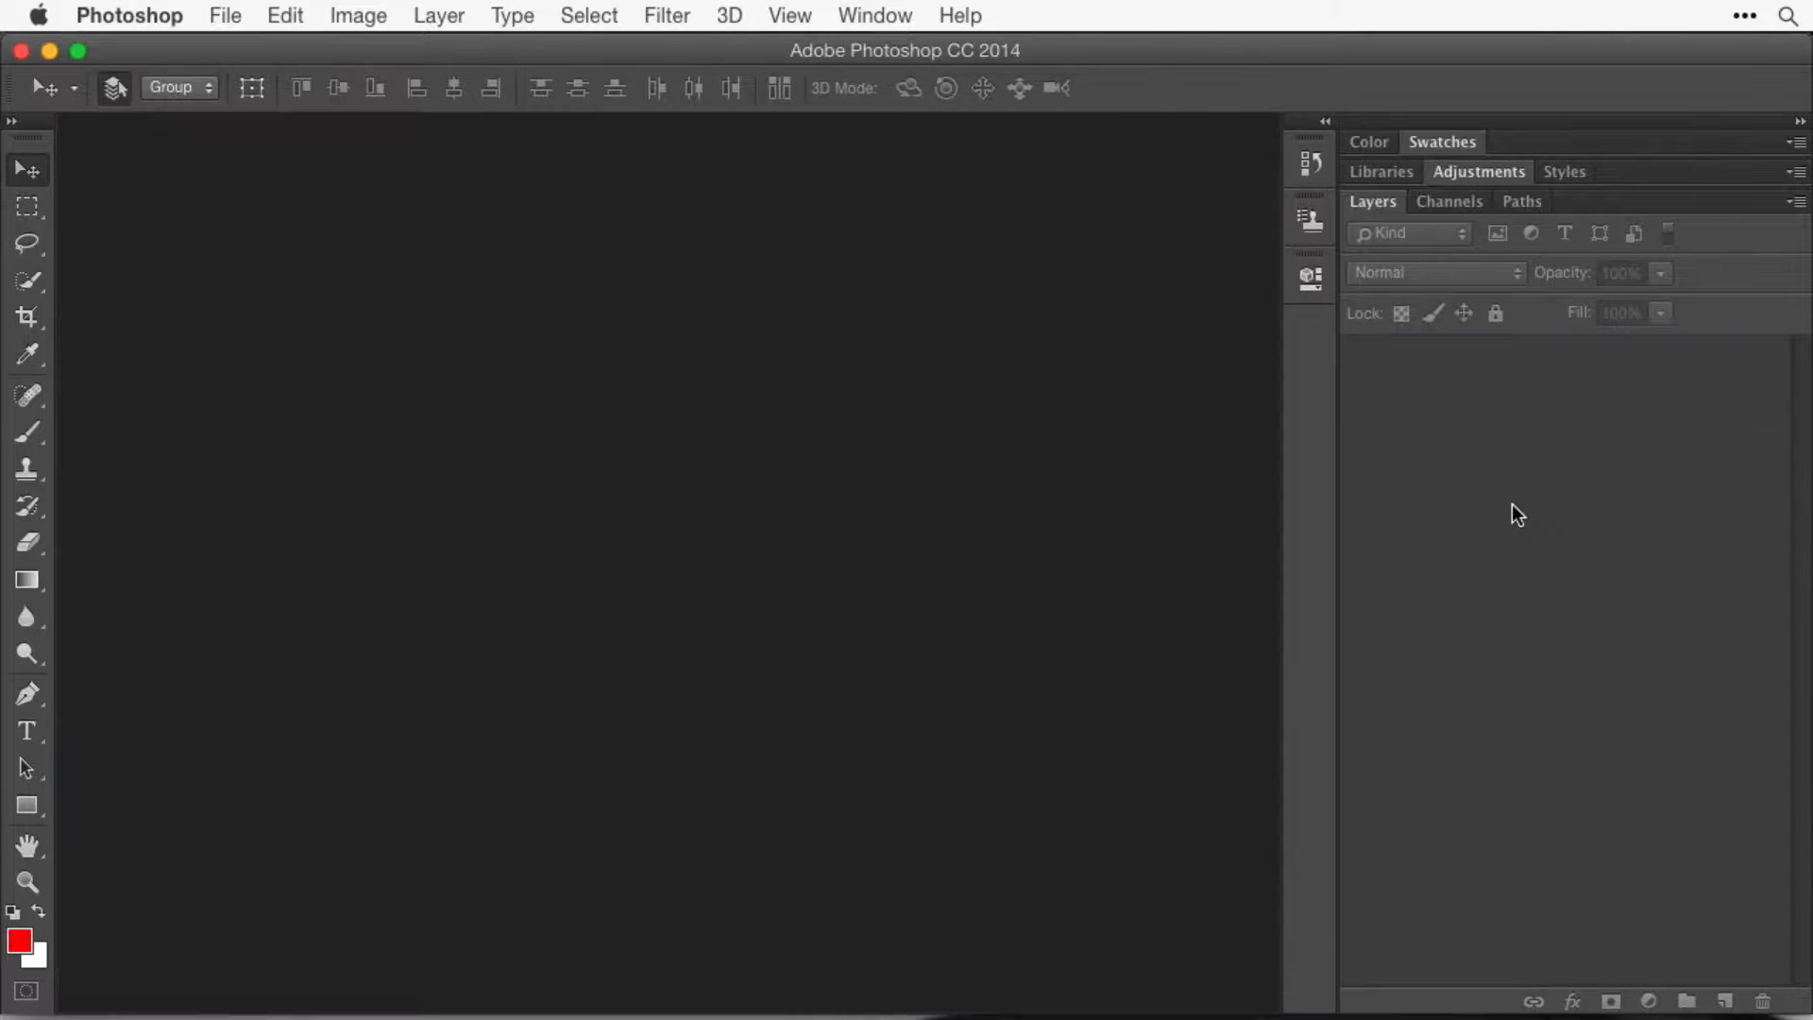